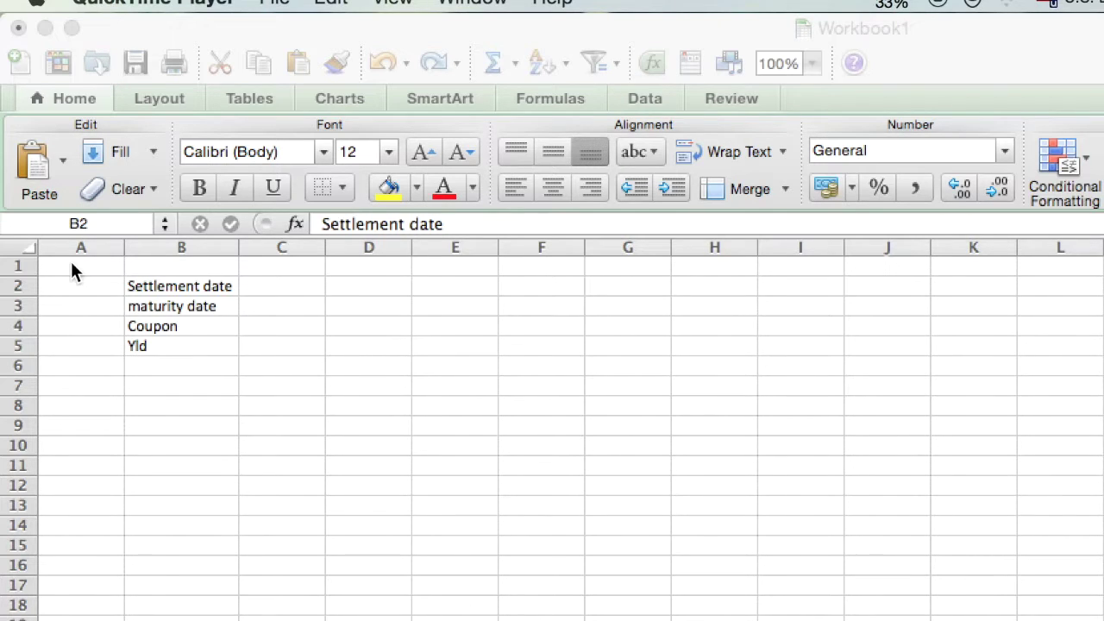
# Enter face value 100 in C1 and settlement date 31 March 2014 in C2.
pyautogui.click(307, 262)
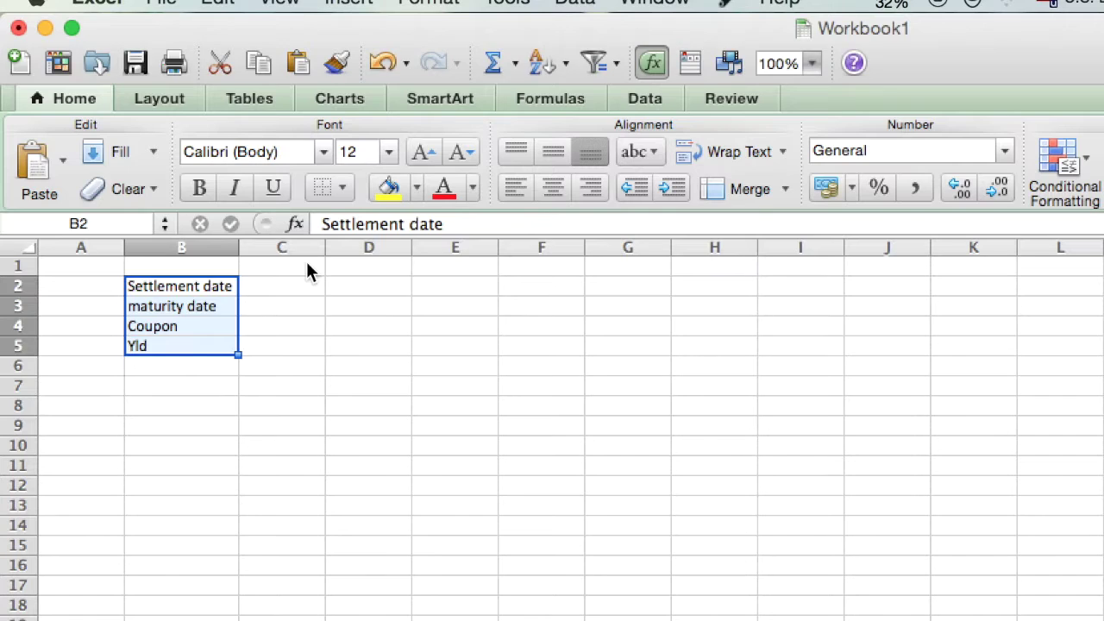
pyautogui.click(307, 261)
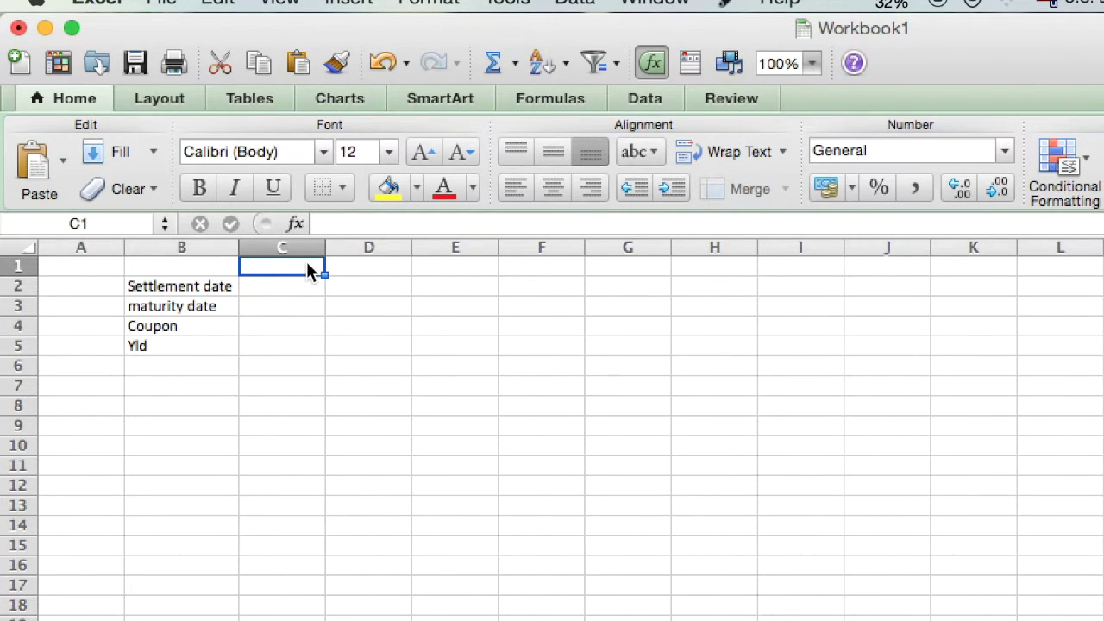
pyautogui.write('100')
pyautogui.press('Return')
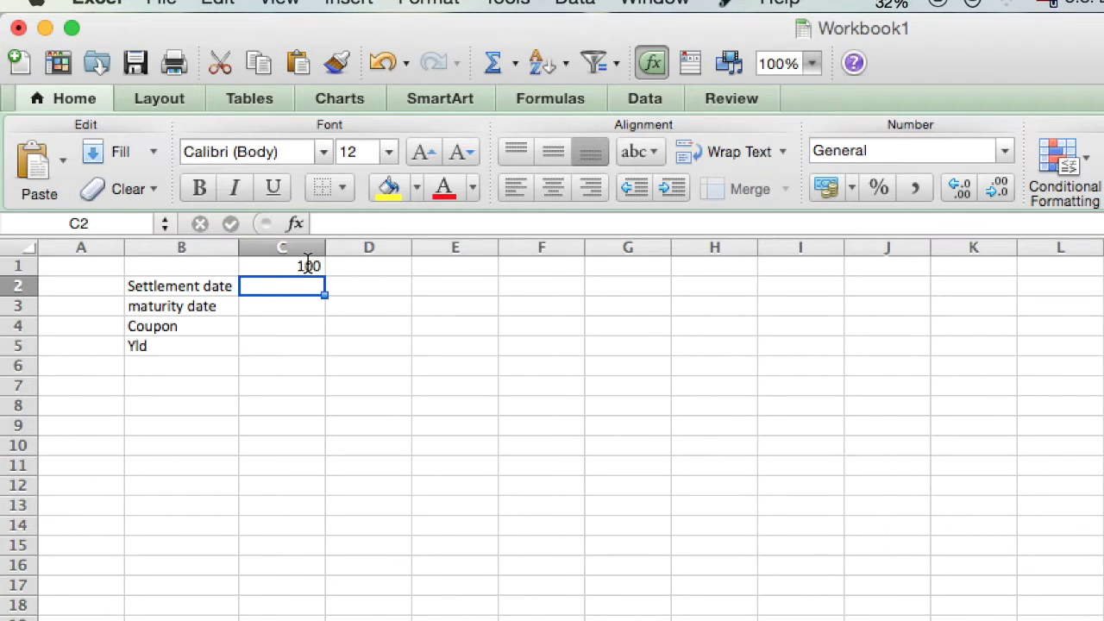
pyautogui.write('31 ma')
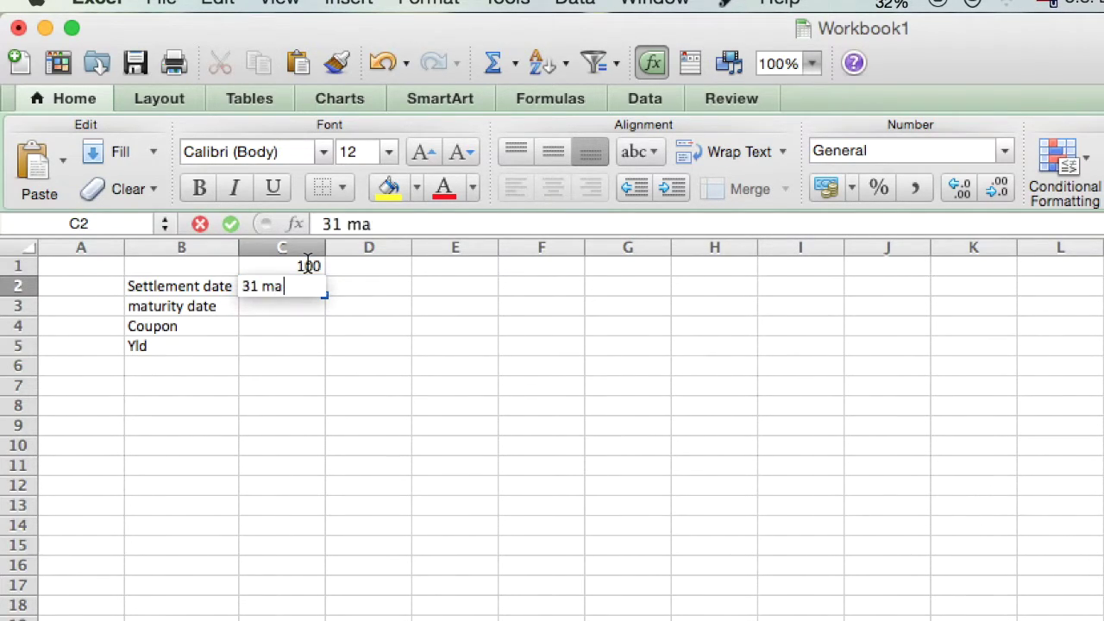
pyautogui.write('rch 2014')
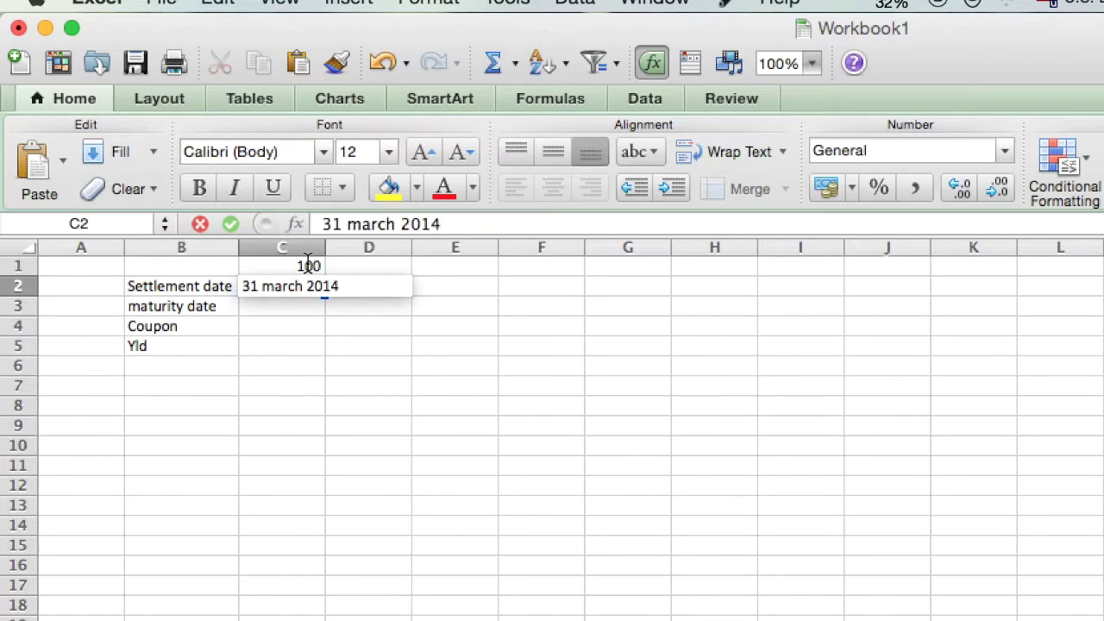
pyautogui.press('Return')
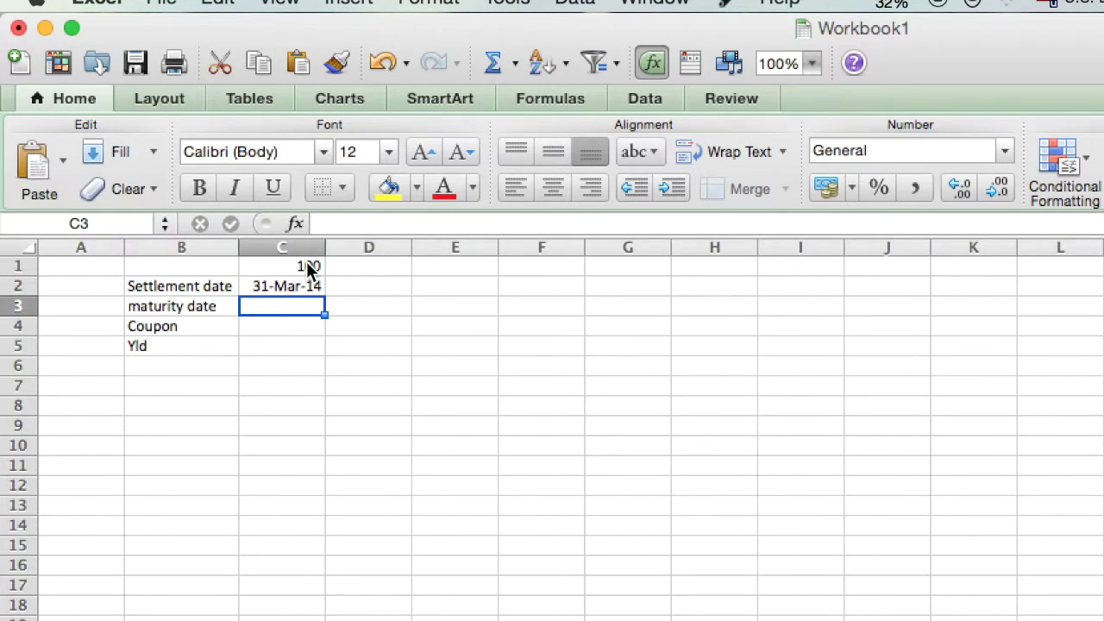
# Copy the settlement date into C3 and change it to the maturity date 31-Mar-16.
pyautogui.press('Up')
pyautogui.write('c')
pyautogui.press('Escape')
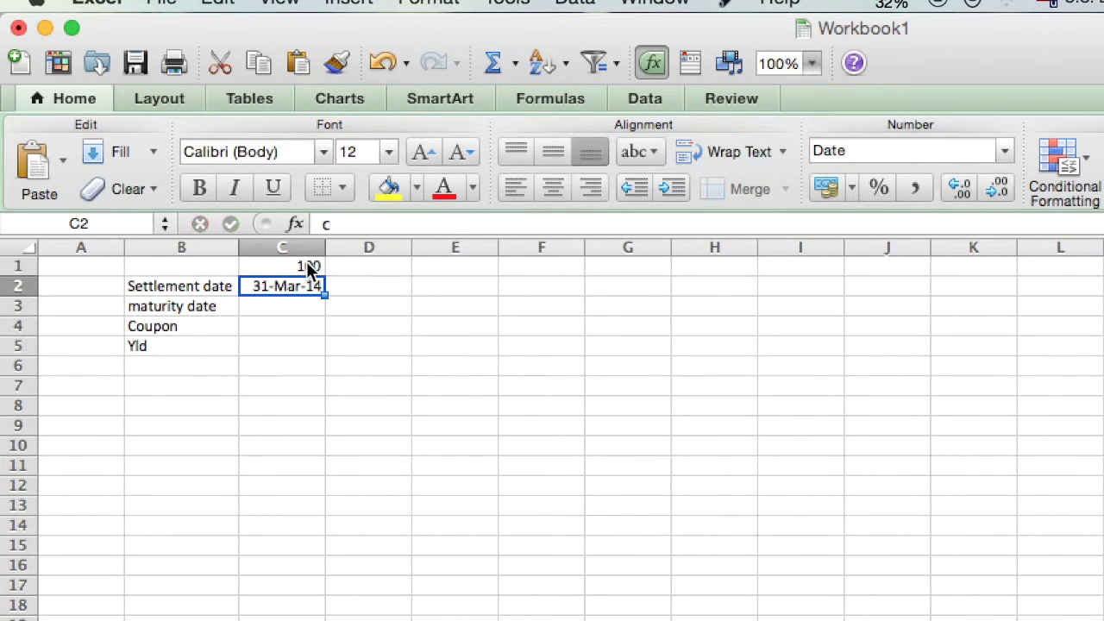
pyautogui.press('super+c')
pyautogui.press('Down')
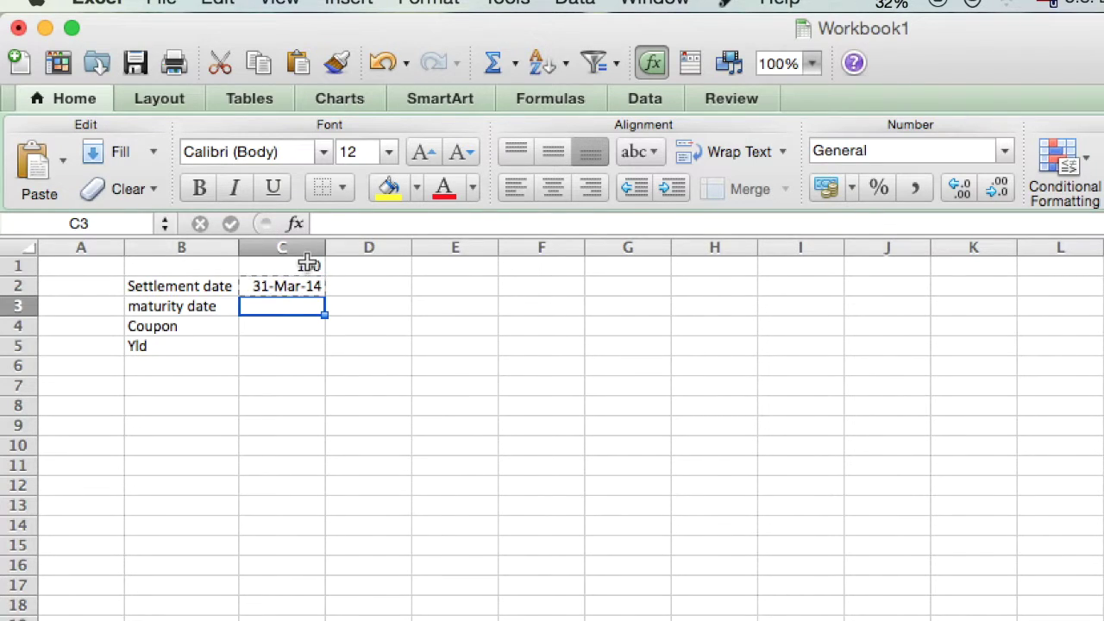
pyautogui.press('super+v')
pyautogui.click(448, 217)
pyautogui.press('BackSpace')
pyautogui.write('6')
pyautogui.press('Return')
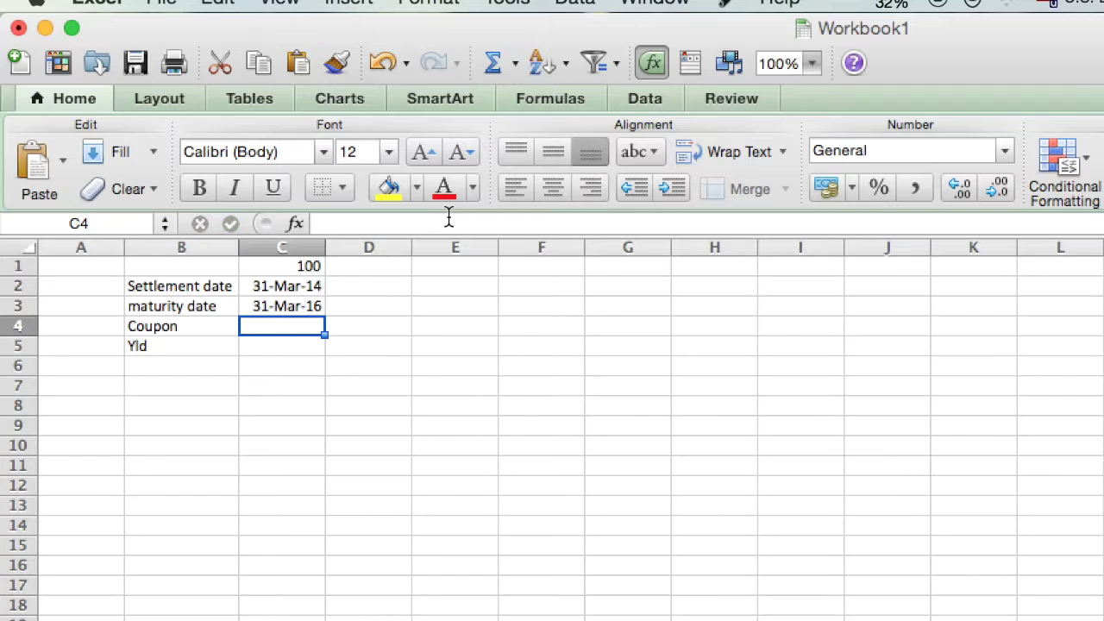
# Enter the 20% coupon in C4 and the 4% yield in C5.
pyautogui.write('20%')
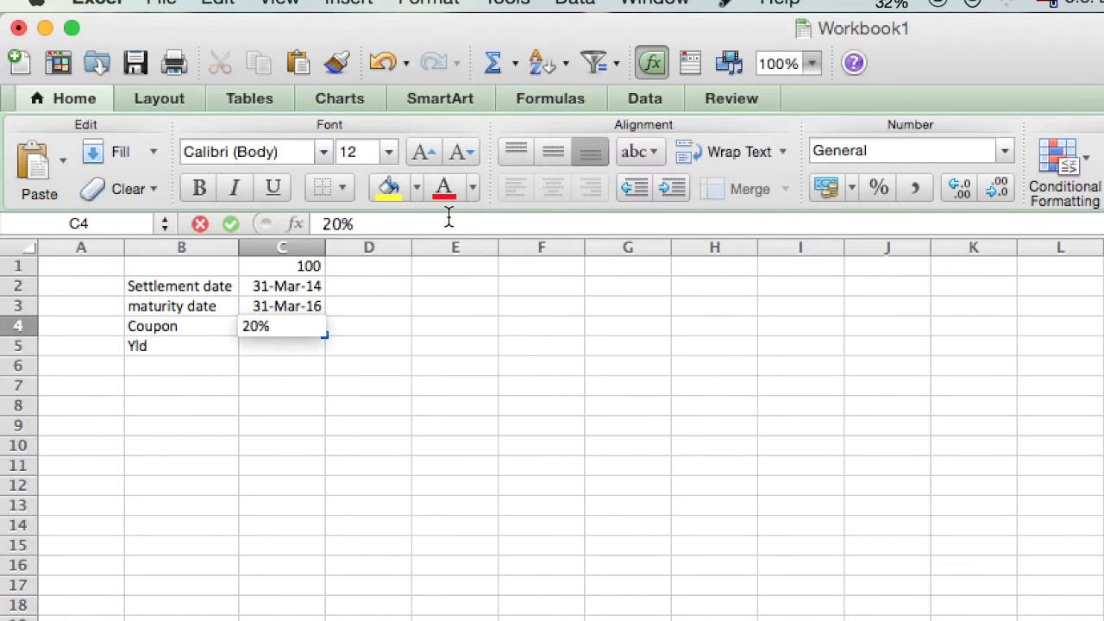
pyautogui.press('Return')
pyautogui.write('4%')
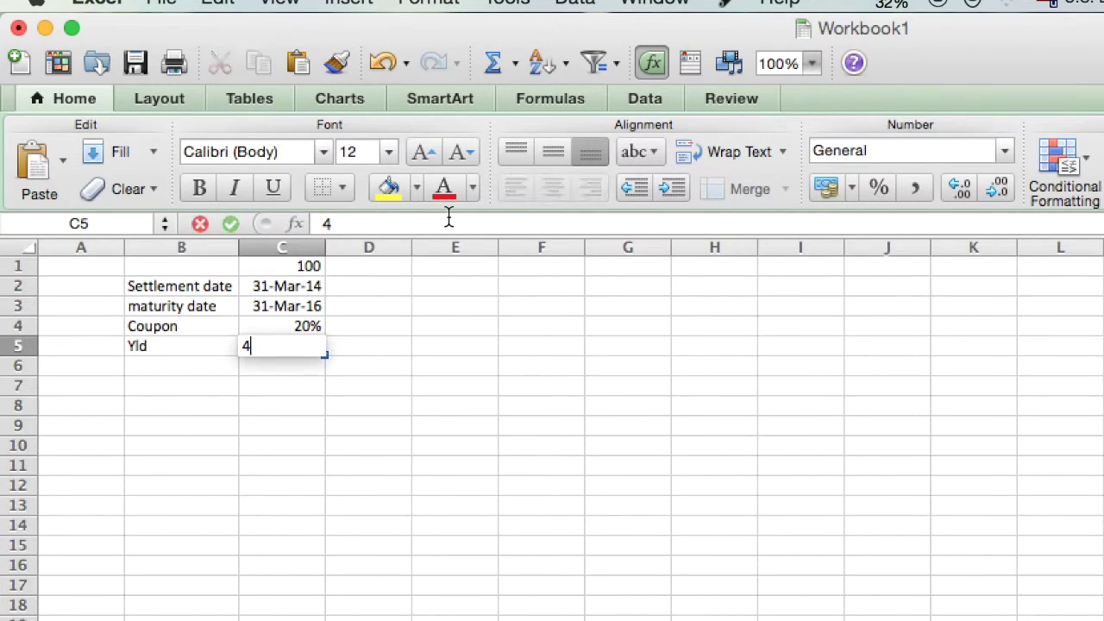
pyautogui.press('Return')
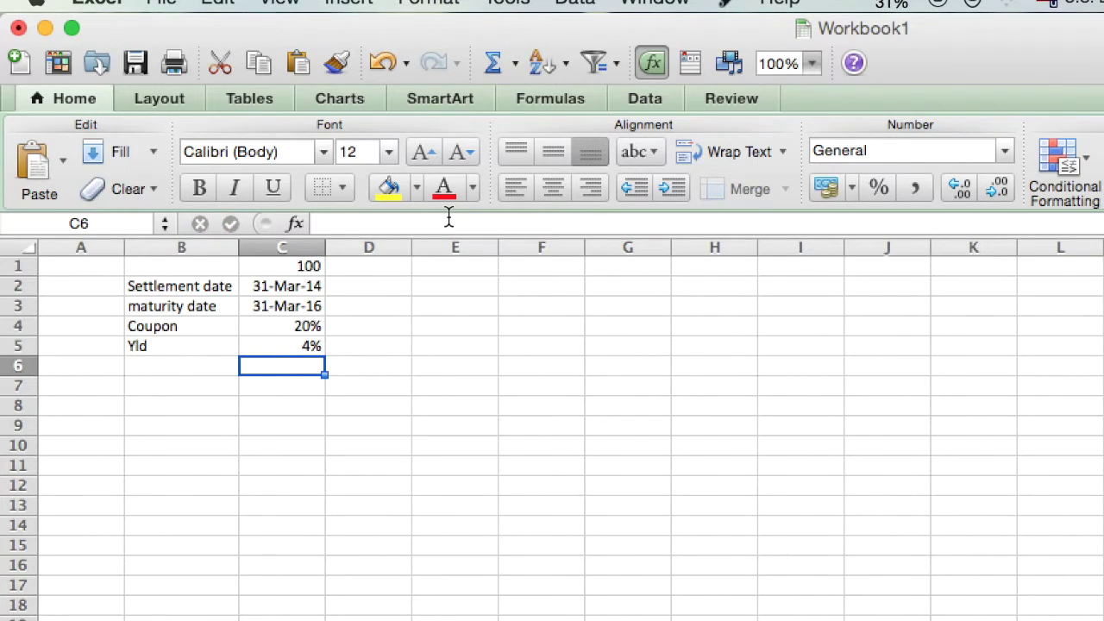
pyautogui.press('Return')
pyautogui.press('Return')
pyautogui.press('Left')
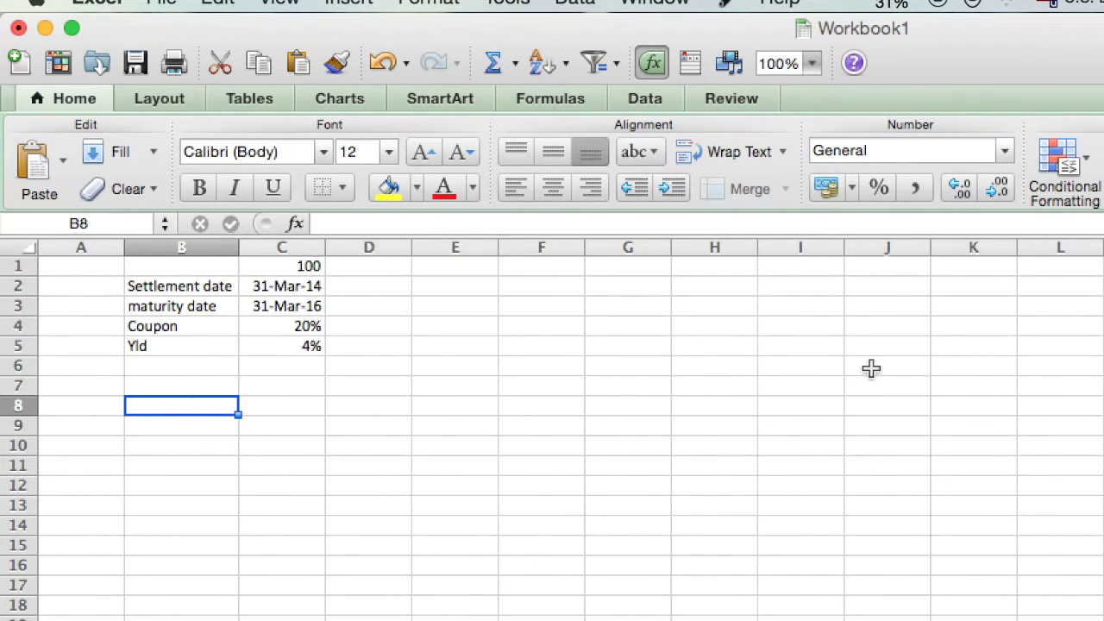
# Number the periods 1, 2, 3 and 4 down B8:B11.
pyautogui.write('1')
pyautogui.press('Return')
pyautogui.write('2')
pyautogui.press('Return')
pyautogui.write('3')
pyautogui.press('Return')
pyautogui.write('4')
pyautogui.press('Return')
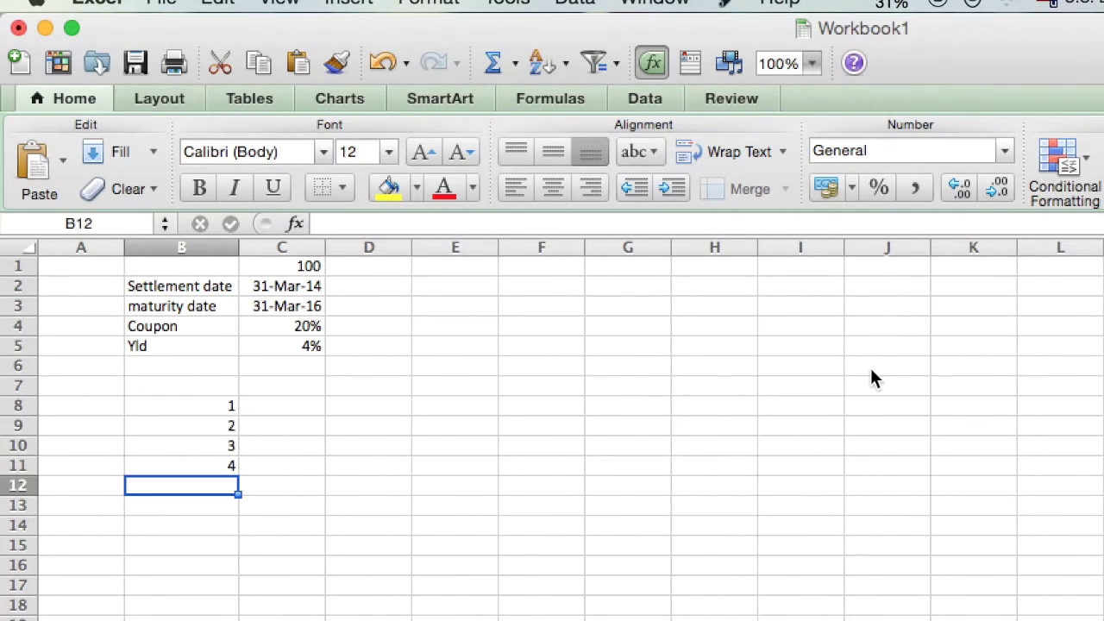
pyautogui.press('Up')
pyautogui.press('Up')
pyautogui.press('Up')
pyautogui.press('Up')
pyautogui.press('Up')
pyautogui.press('Right')
pyautogui.press('Down')
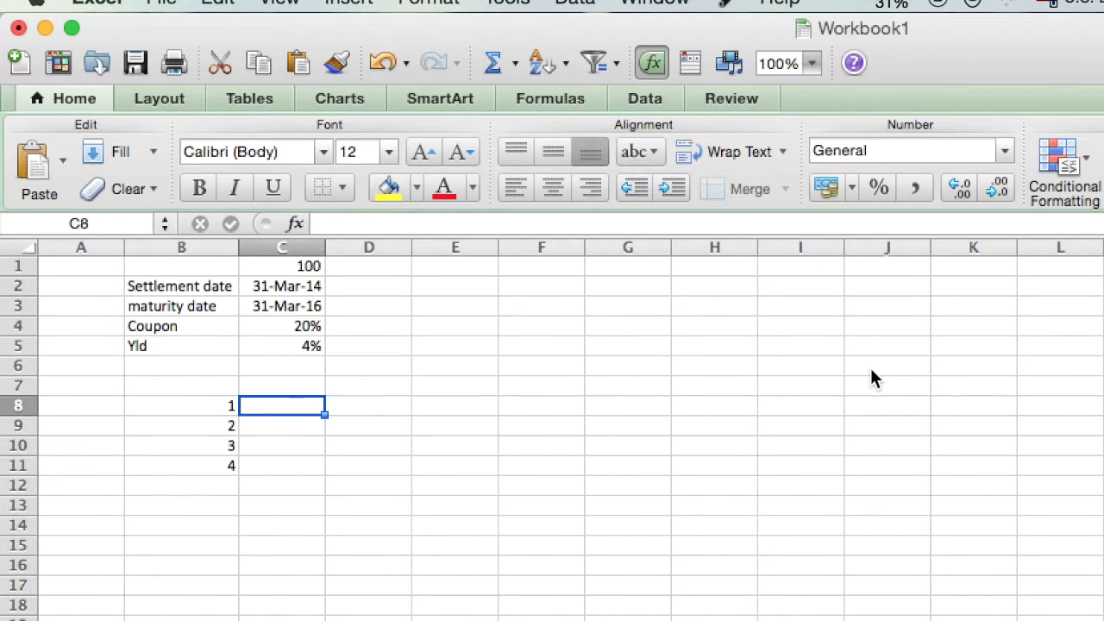
pyautogui.press('Up')
# Add a Year heading in C7 with 0.5, 1, 1.5 and 2 in C8:C11.
pyautogui.write('Year')
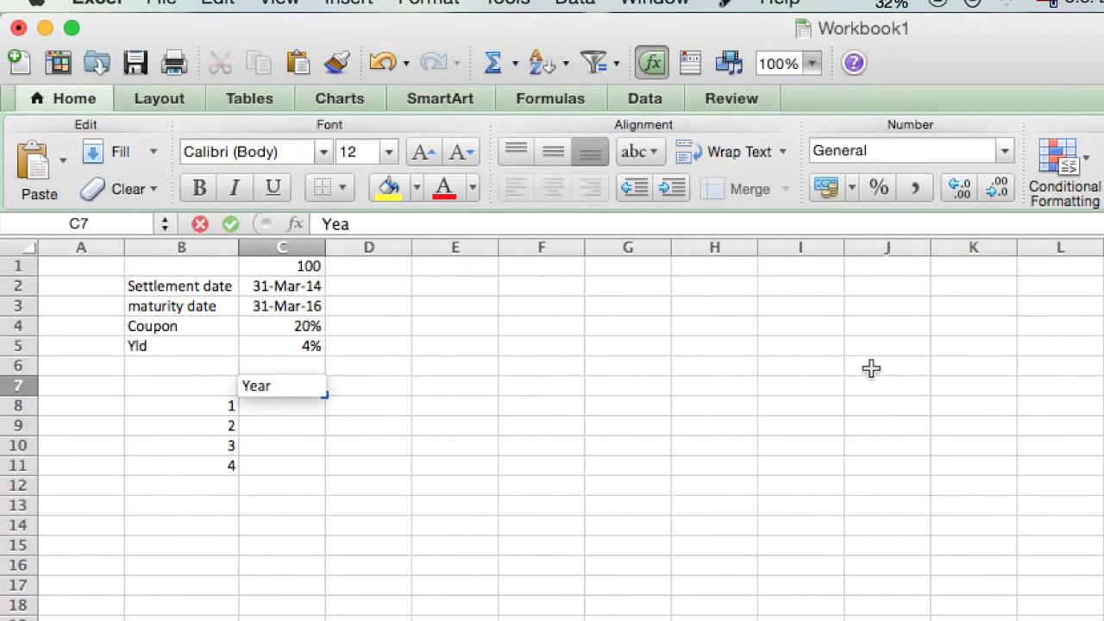
pyautogui.press('Return')
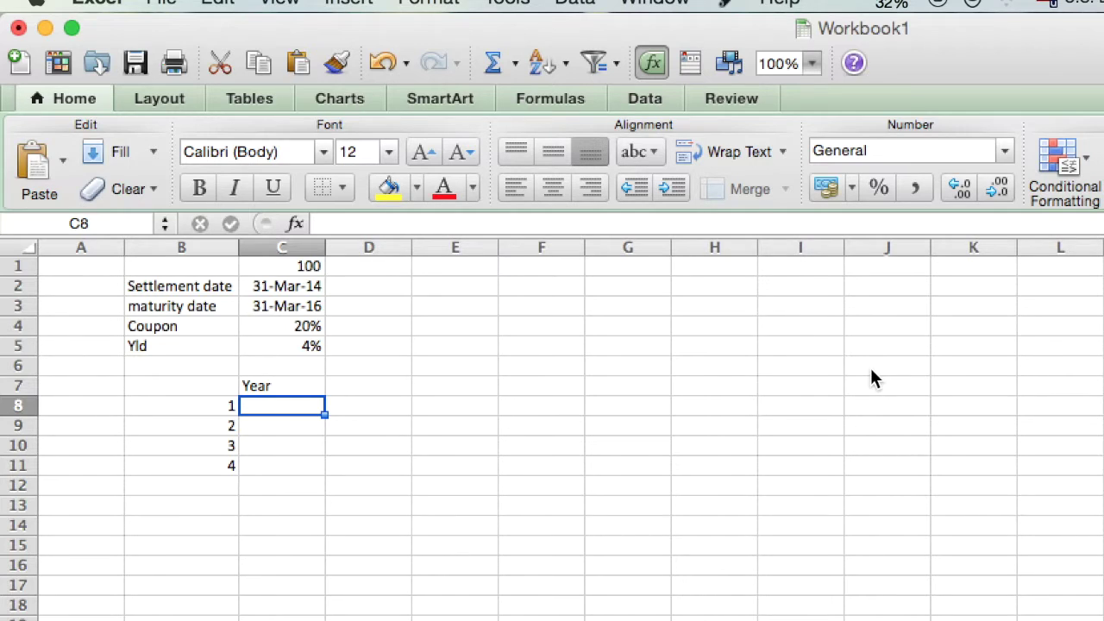
pyautogui.write('0.5')
pyautogui.press('Return')
pyautogui.write('1')
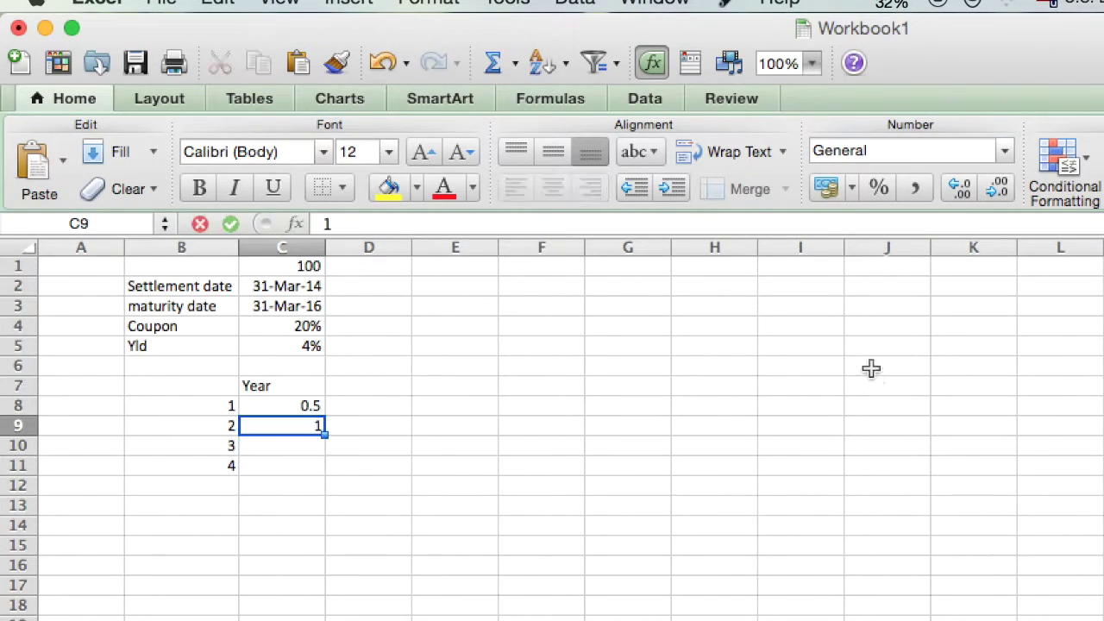
pyautogui.press('Return')
pyautogui.write('1.5')
pyautogui.press('Return')
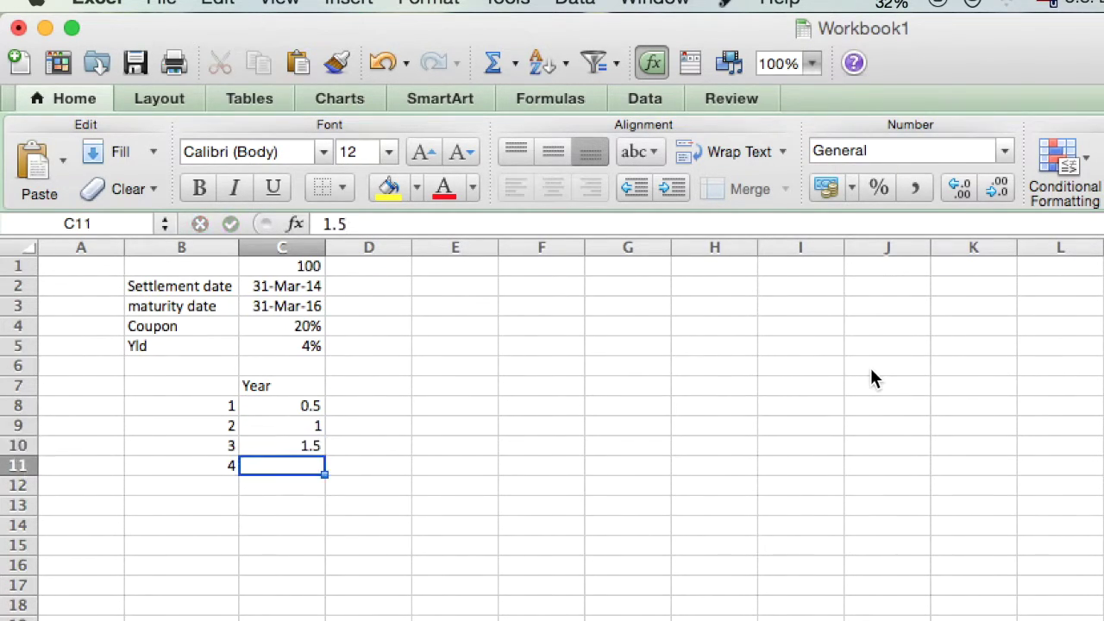
pyautogui.write('2')
pyautogui.press('Return')
pyautogui.press('Up')
pyautogui.press('Up')
pyautogui.press('Up')
pyautogui.press('Up')
pyautogui.press('Up')
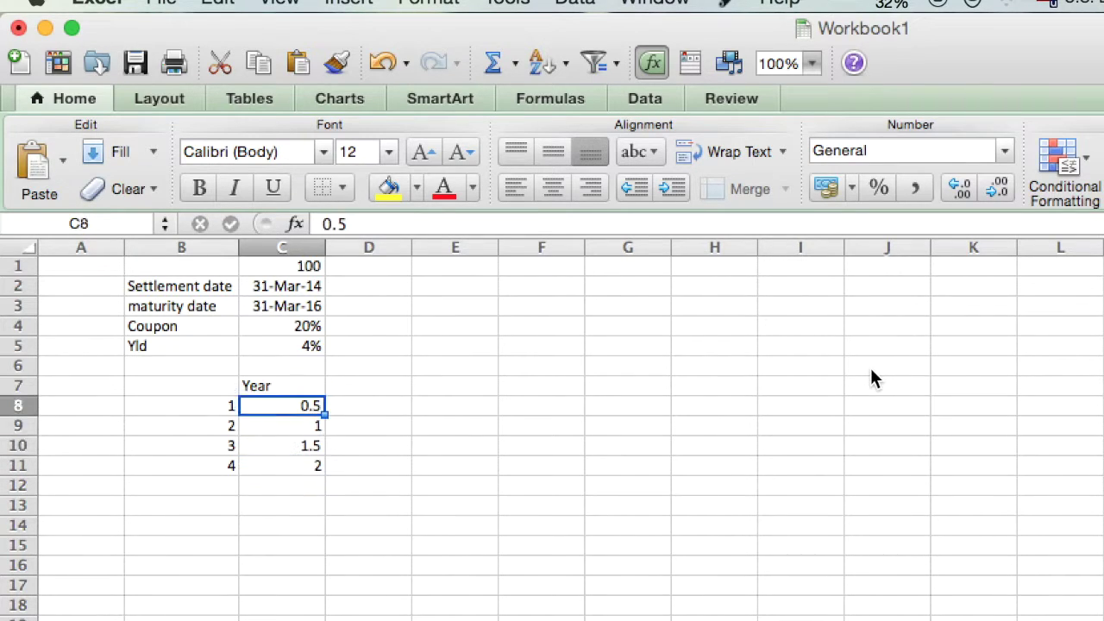
pyautogui.press('Right')
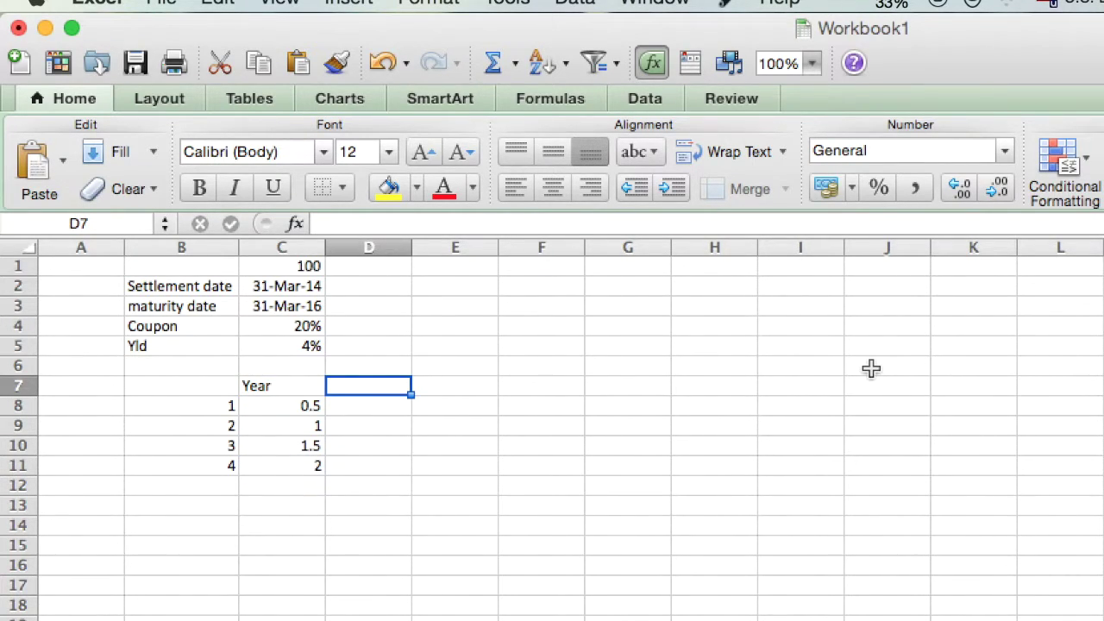
# Add a CF heading in D7 with cash flows 10, 10, 10 and 110 in D8:D11.
pyautogui.write('CF')
pyautogui.press('Return')
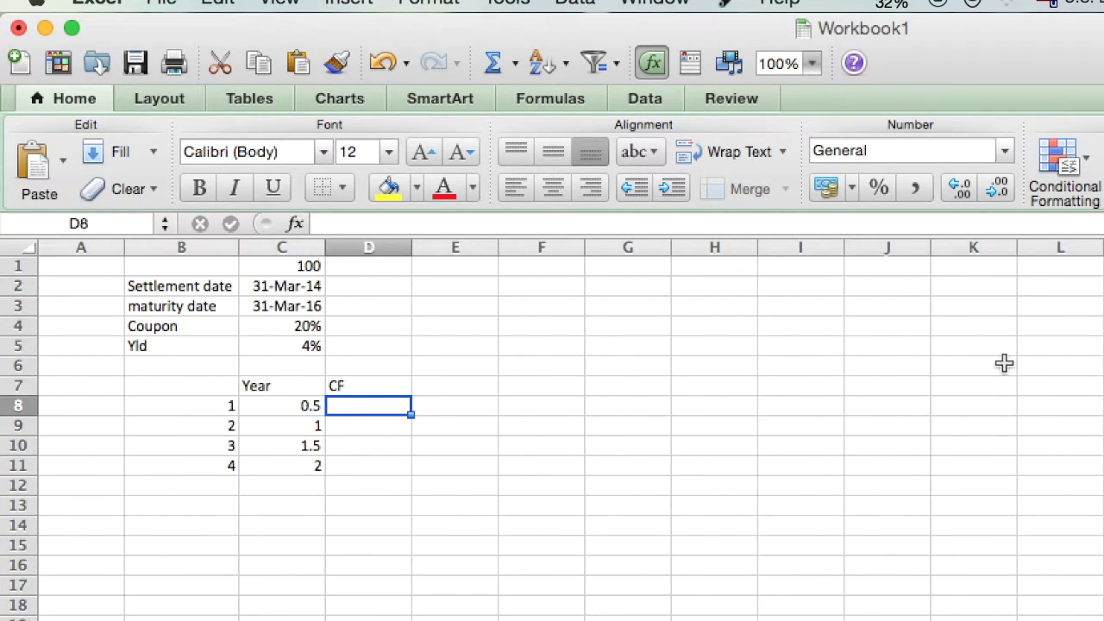
pyautogui.write('10')
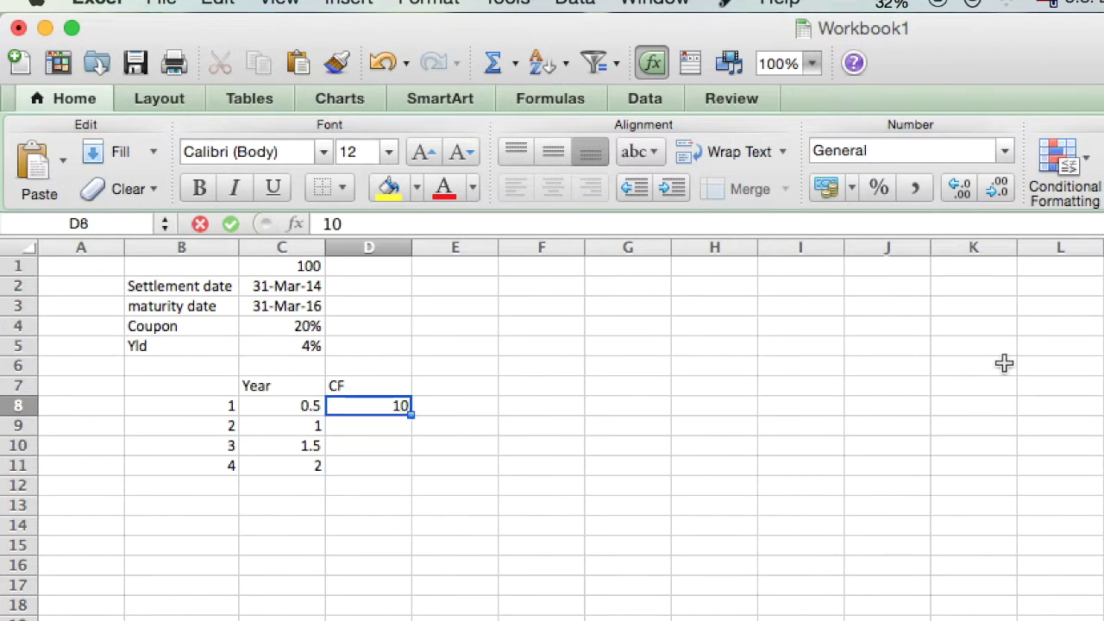
pyautogui.press('Return')
pyautogui.write('10')
pyautogui.press('Return')
pyautogui.write('10')
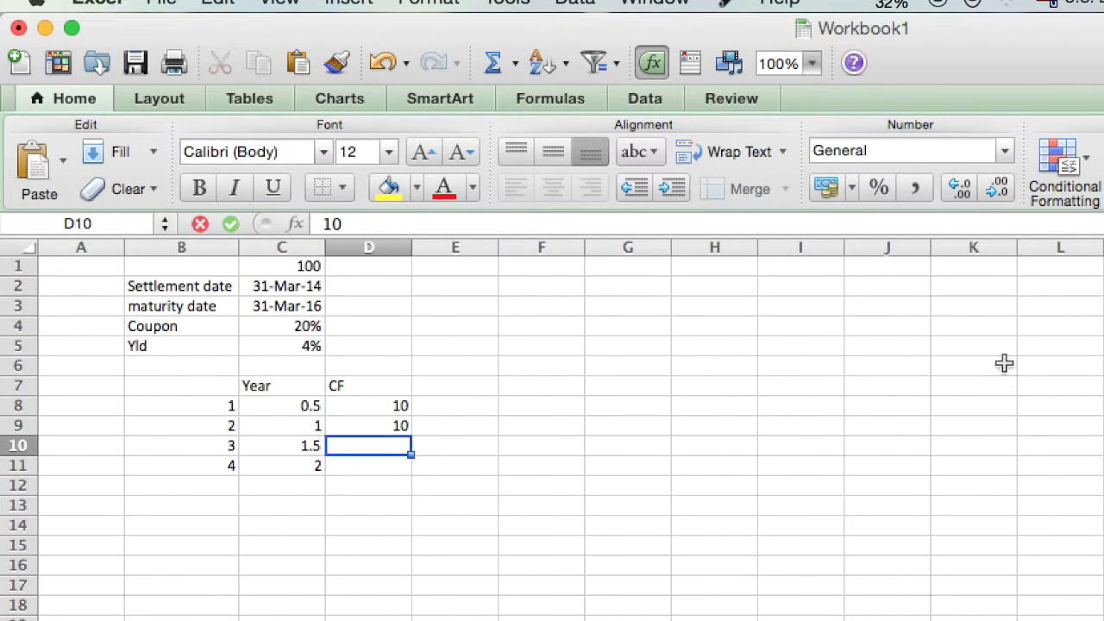
pyautogui.press('Return')
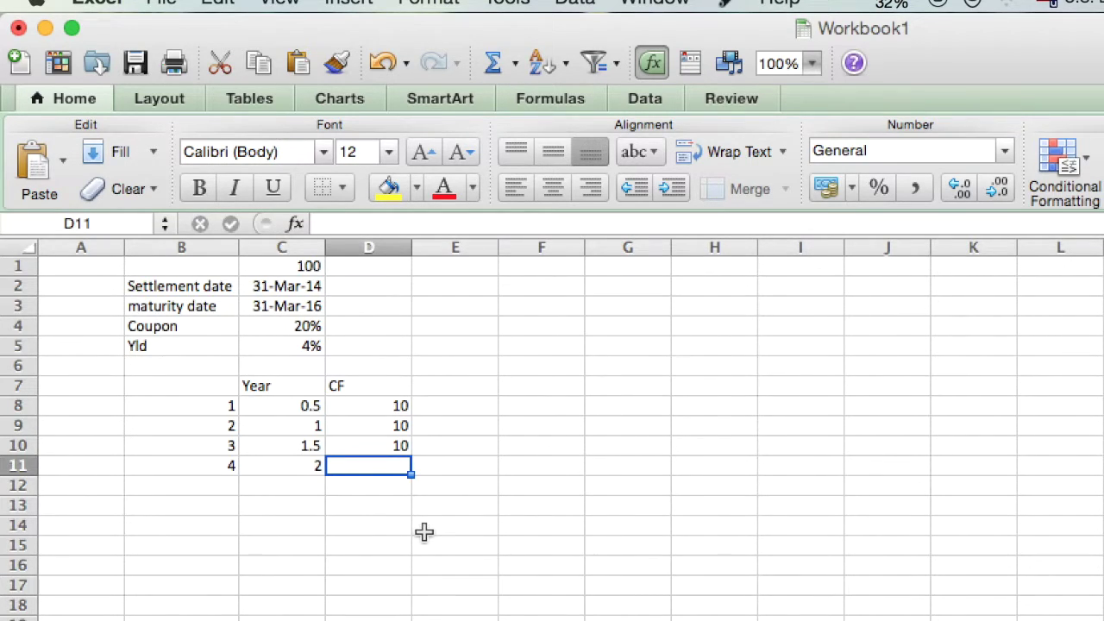
pyautogui.write('110')
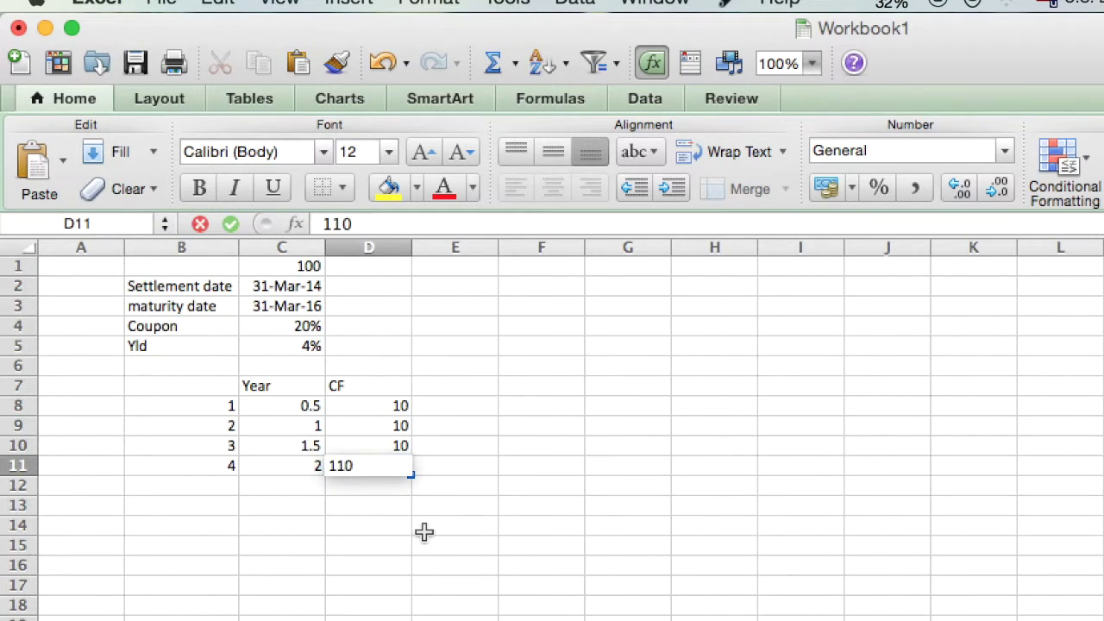
pyautogui.press('Return')
pyautogui.press('Up')
pyautogui.press('Up')
pyautogui.press('Up')
pyautogui.press('Up')
pyautogui.press('Up')
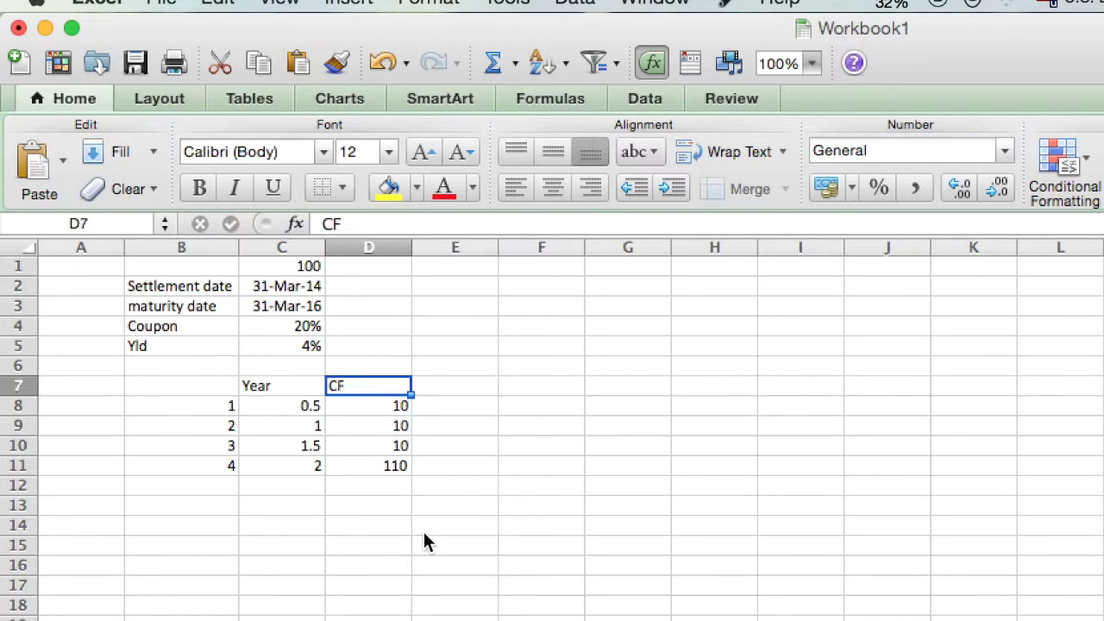
pyautogui.press('Right')
# Add a DF heading and build the discount formula =1/((1+C5/2)^B8) in E8.
pyautogui.write('DF')
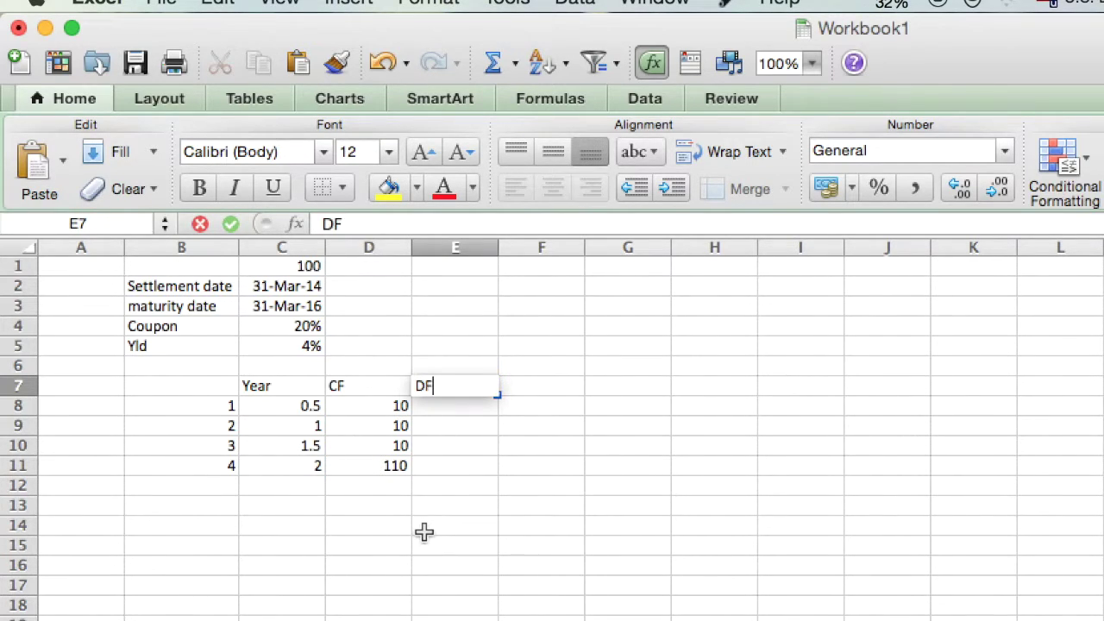
pyautogui.press('Return')
pyautogui.write('1/')
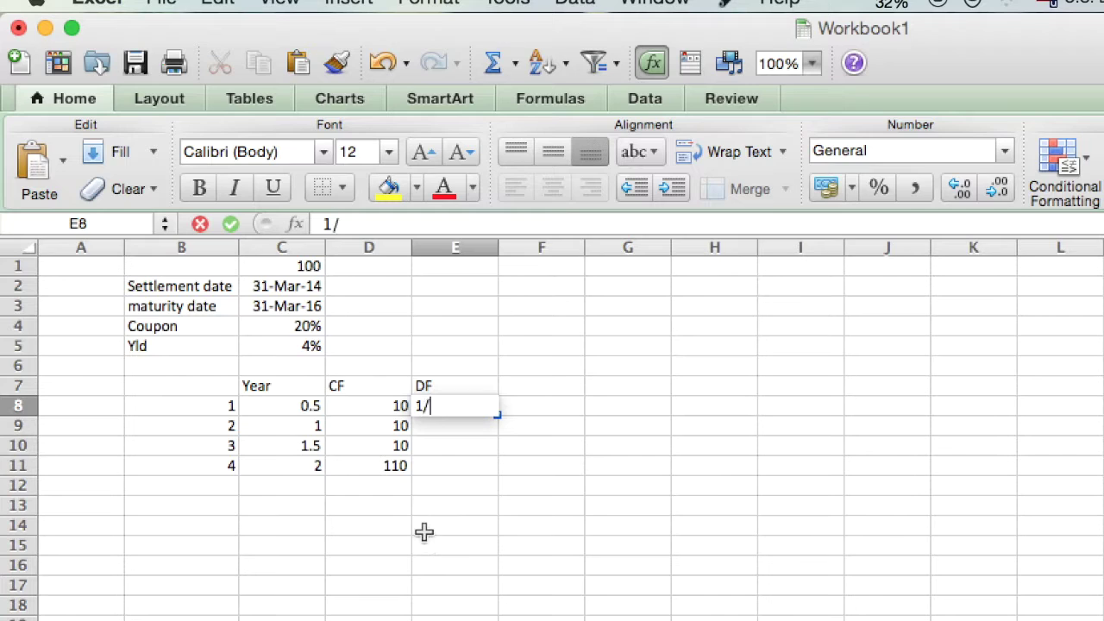
pyautogui.write('((1+')
pyautogui.click(297, 342)
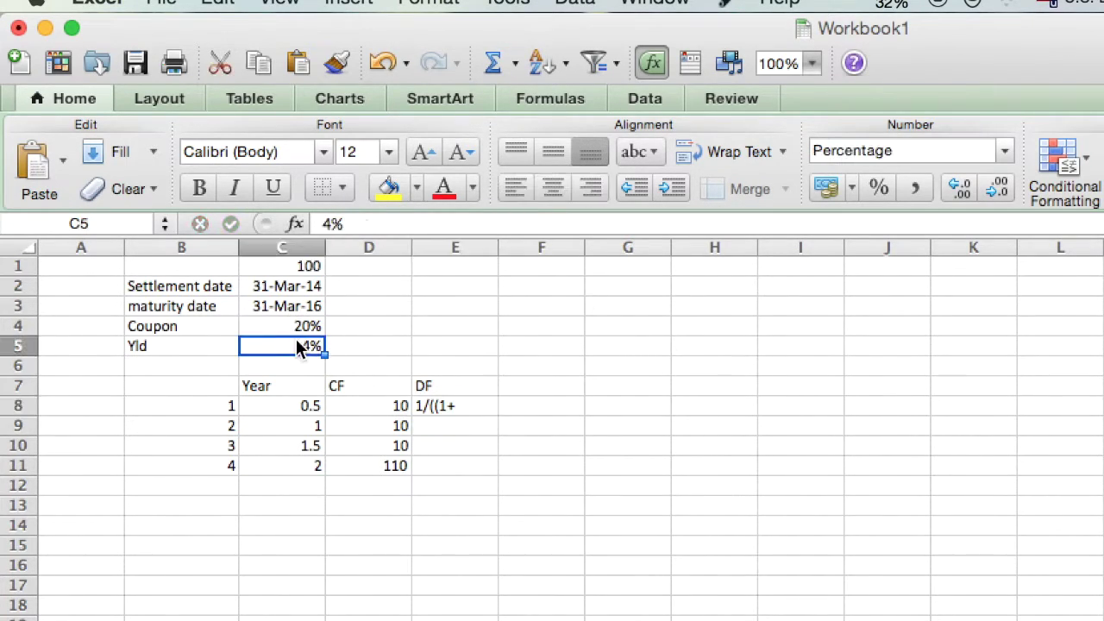
pyautogui.doubleClick(467, 406)
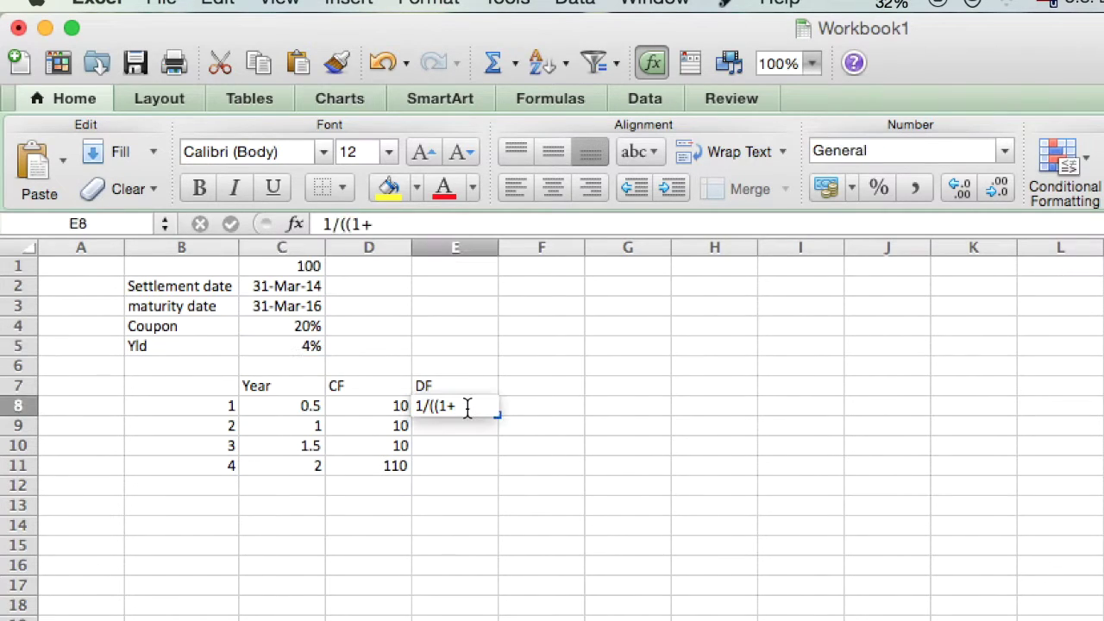
pyautogui.press('Left')
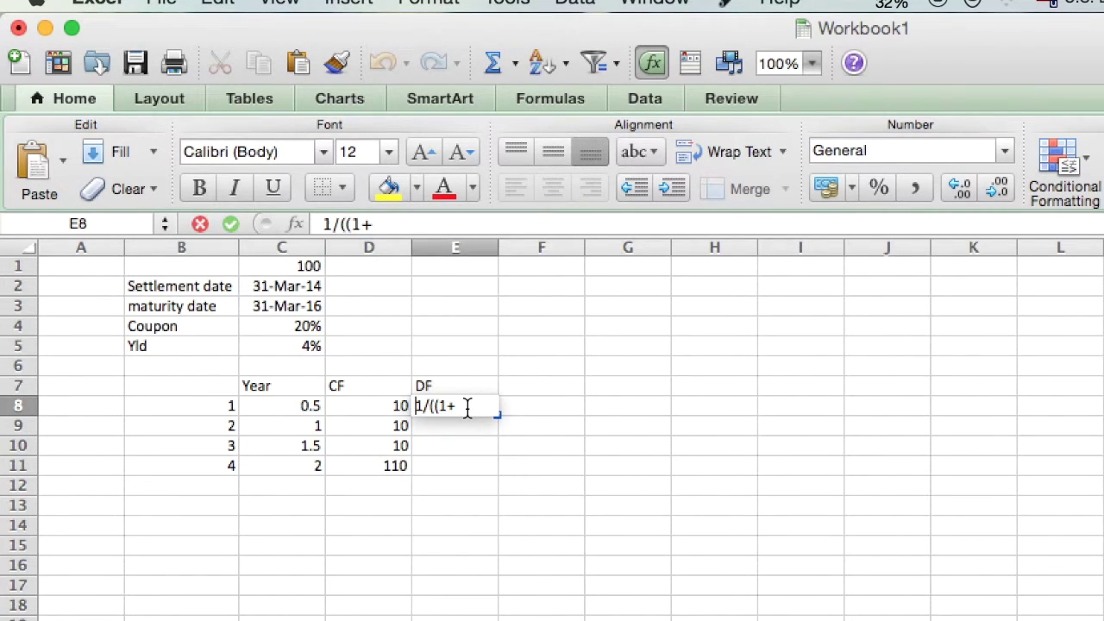
pyautogui.write('=')
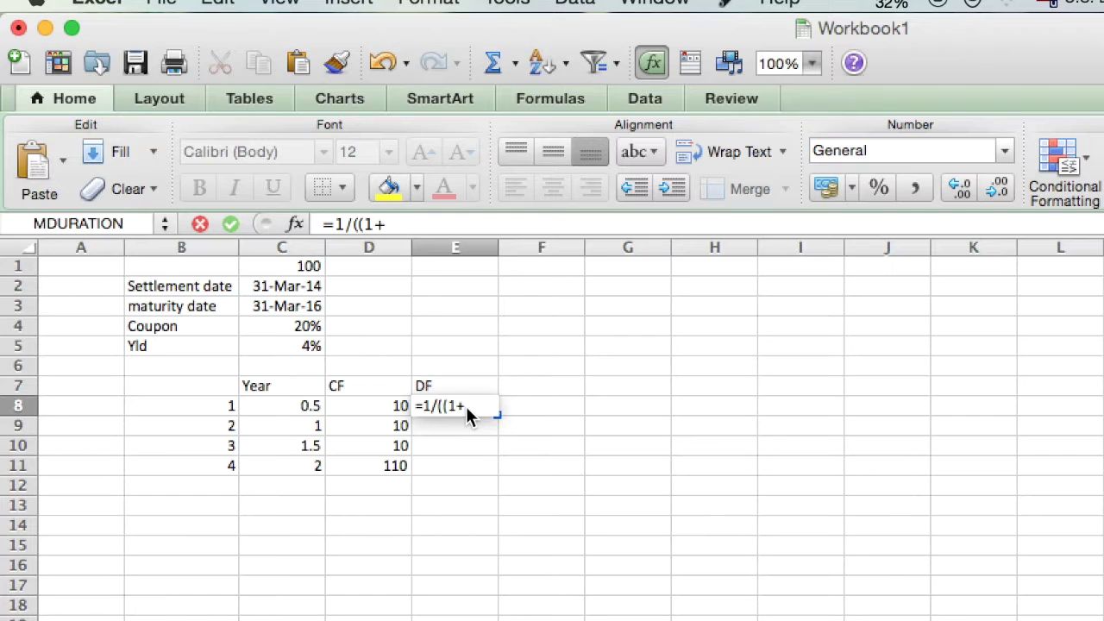
pyautogui.click(314, 347)
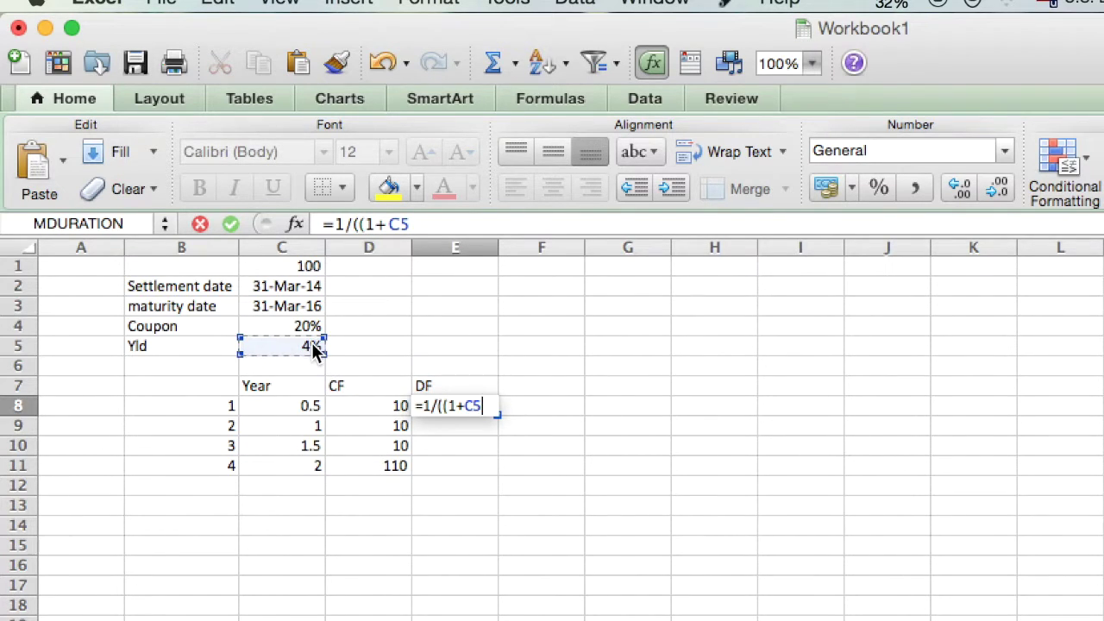
pyautogui.write('/2')
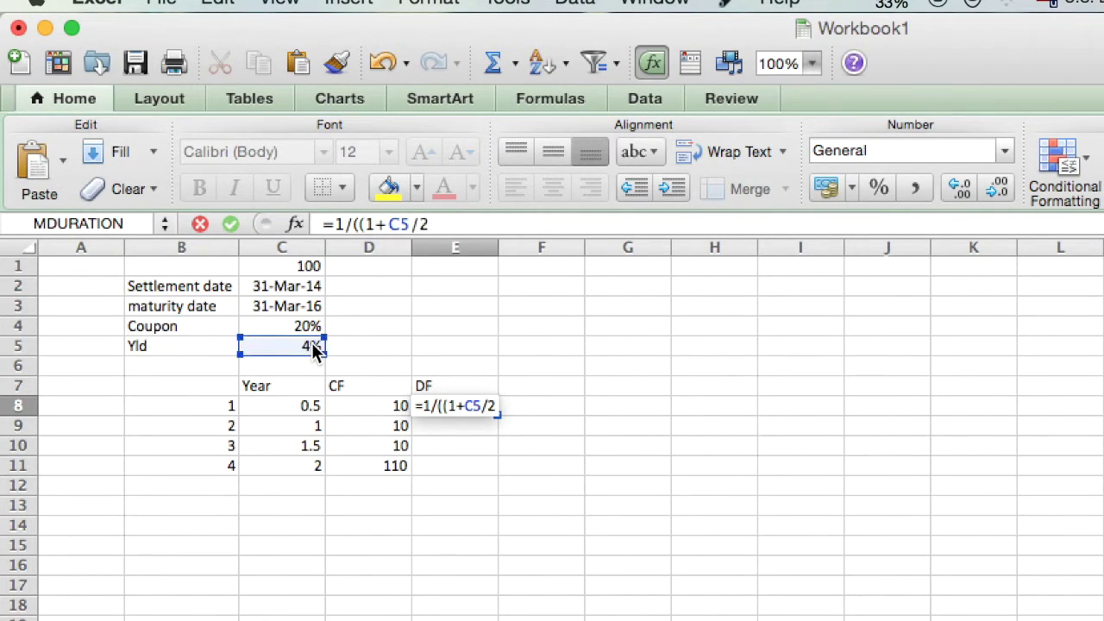
pyautogui.write(')^')
pyautogui.click(227, 408)
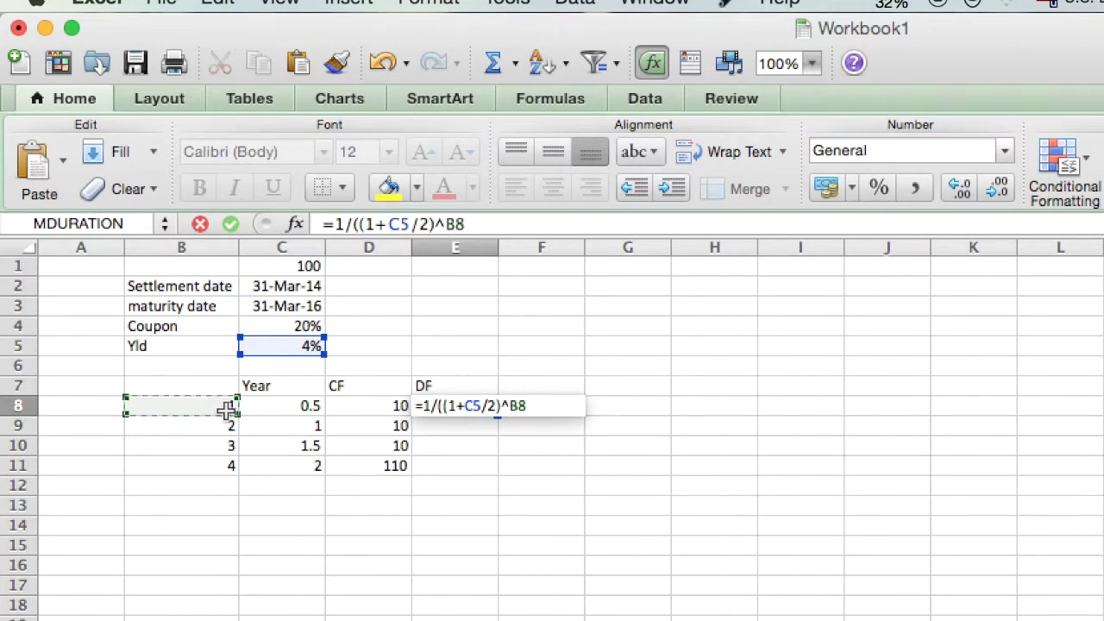
# Lock the yield reference as $C$5, commit the formula with Excel's correction, and copy it.
pyautogui.click(468, 407)
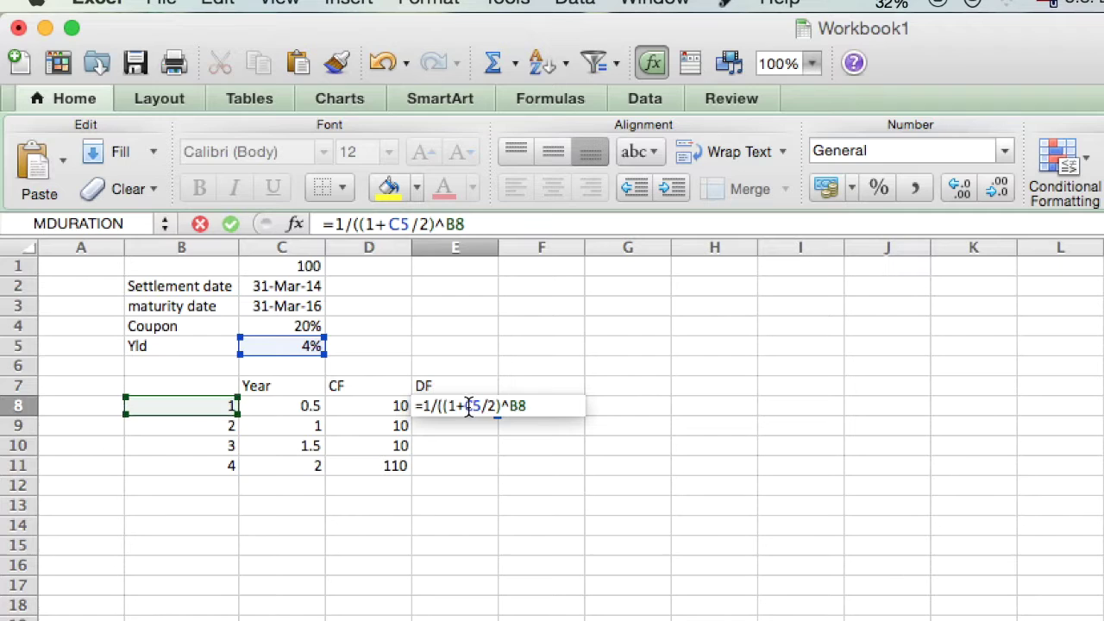
pyautogui.write('$')
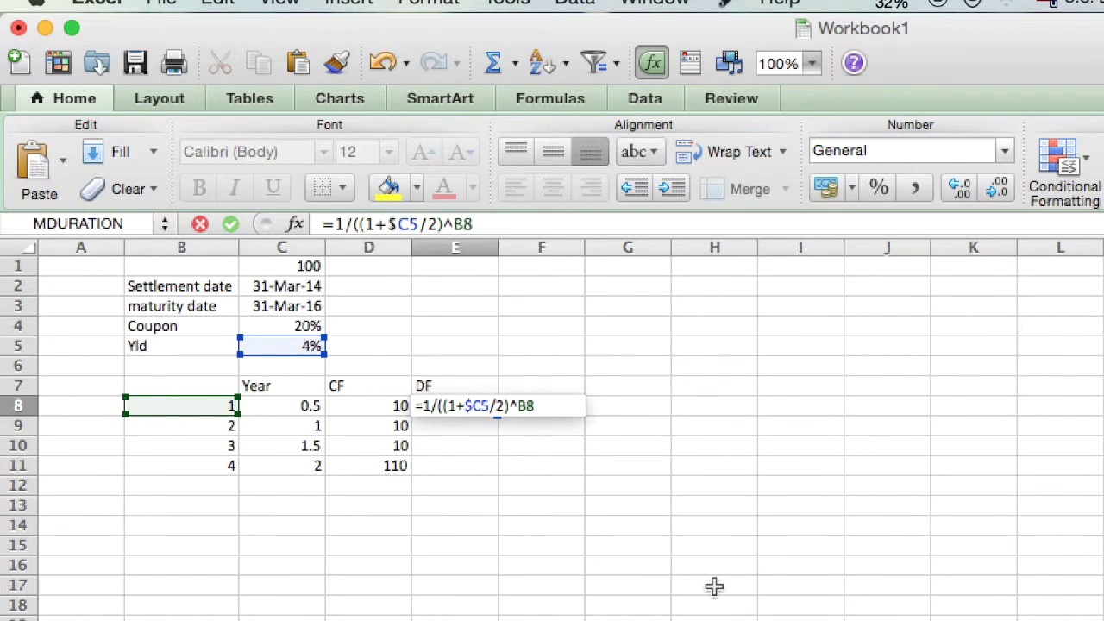
pyautogui.press('Right')
pyautogui.write('$')
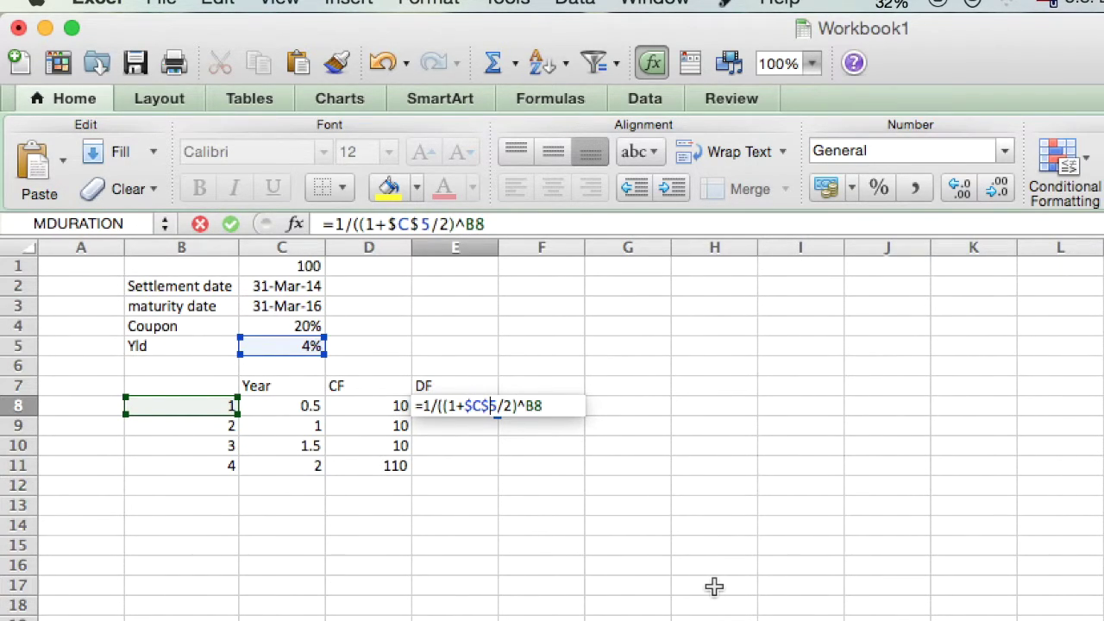
pyautogui.press('Return')
pyautogui.press('Return')
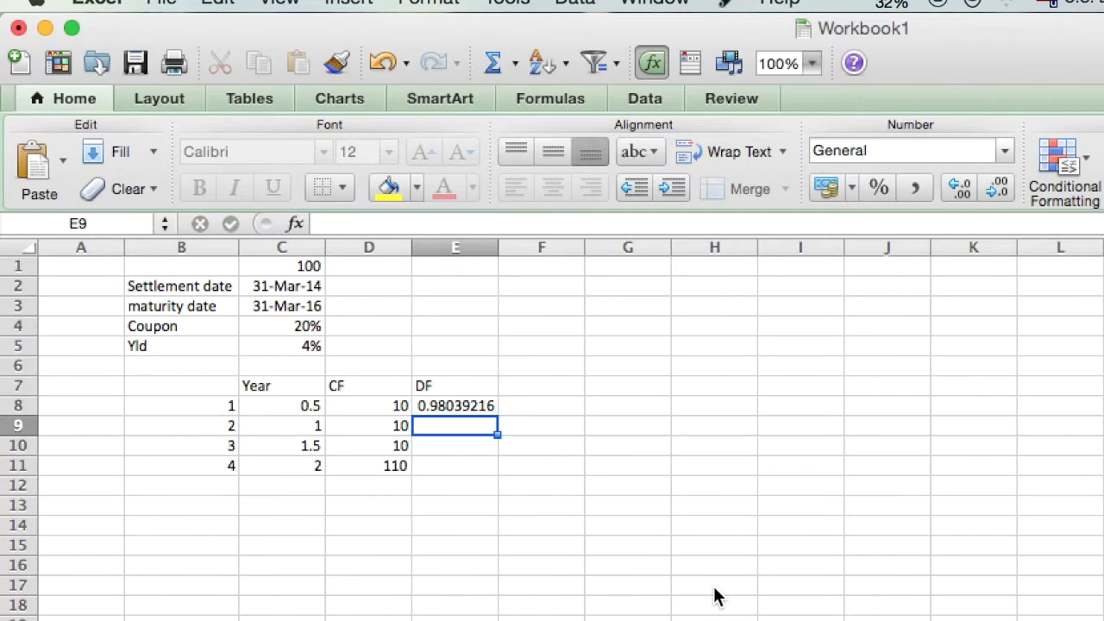
pyautogui.press('Up')
pyautogui.press('super+c')
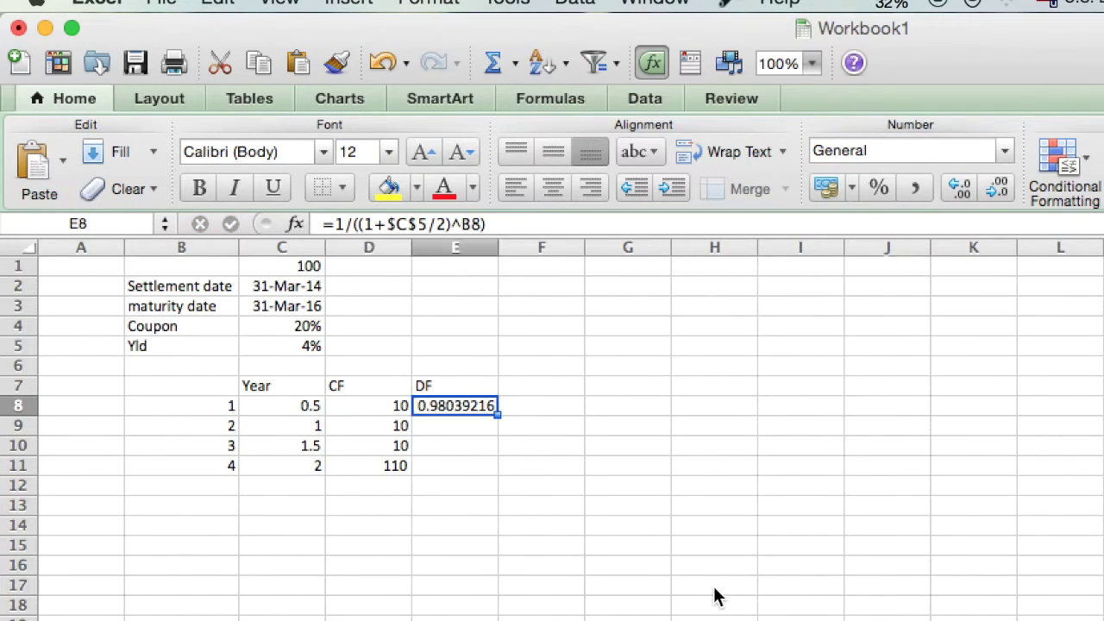
# Fill the discount factor formula down E9:E11.
pyautogui.hotkey('shift', 'Down')
pyautogui.hotkey('shift', 'Down')
pyautogui.hotkey('shift', 'Down')
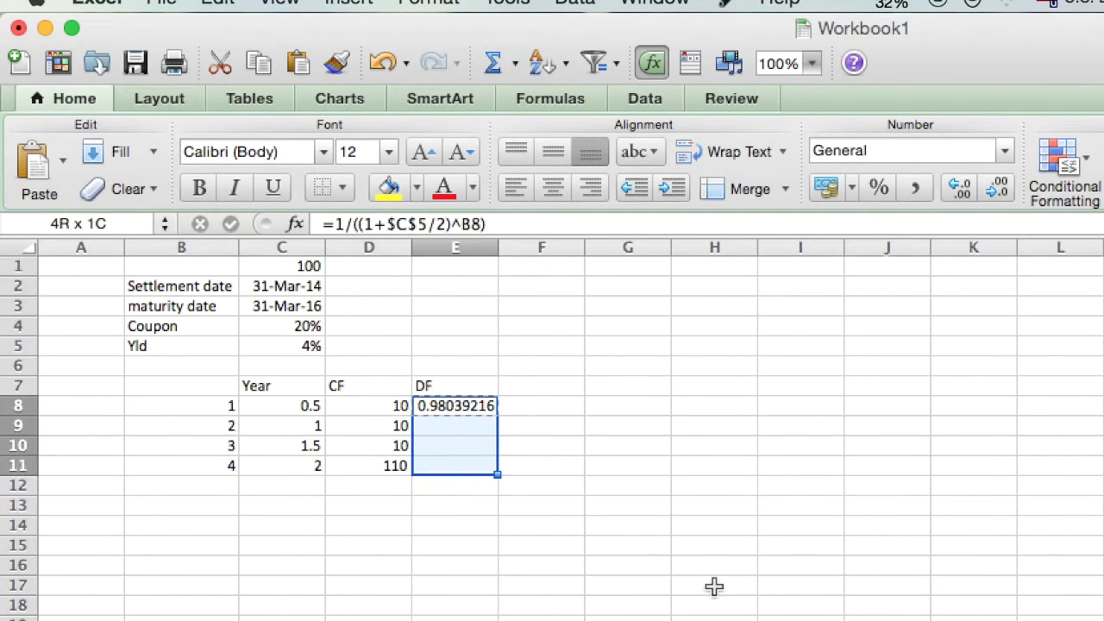
pyautogui.press('super+v')
pyautogui.press('Up')
pyautogui.press('Right')
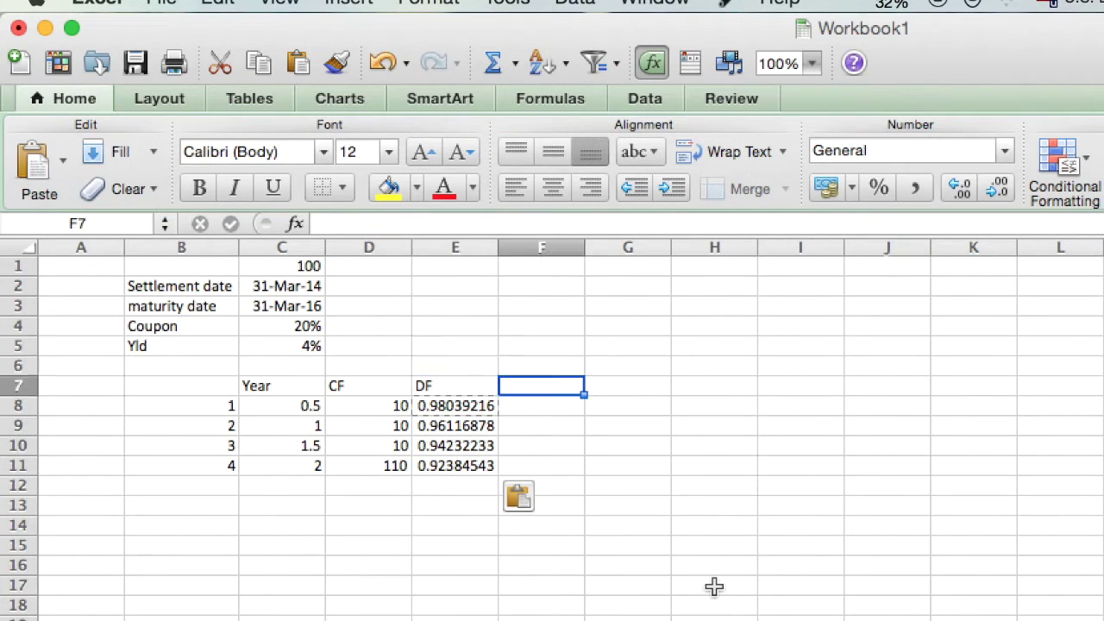
# Add a DCF heading in F7 and the formula =E8*D8 in F8.
pyautogui.write('DCF')
pyautogui.press('Return')
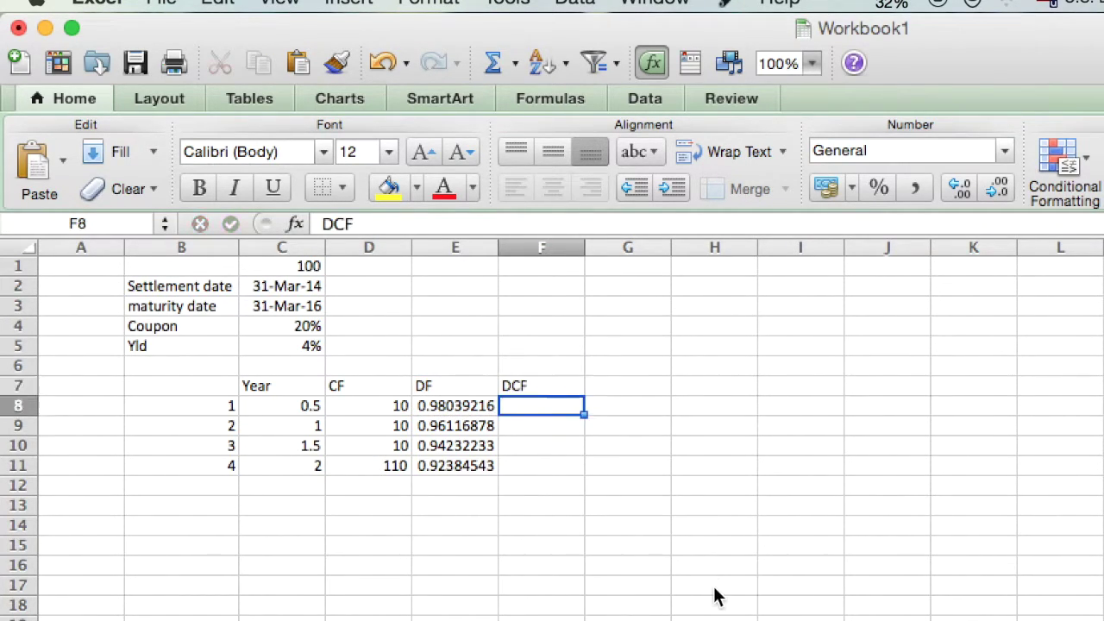
pyautogui.write('=')
pyautogui.press('Left')
pyautogui.write('*')
pyautogui.press('Left')
pyautogui.press('Left')
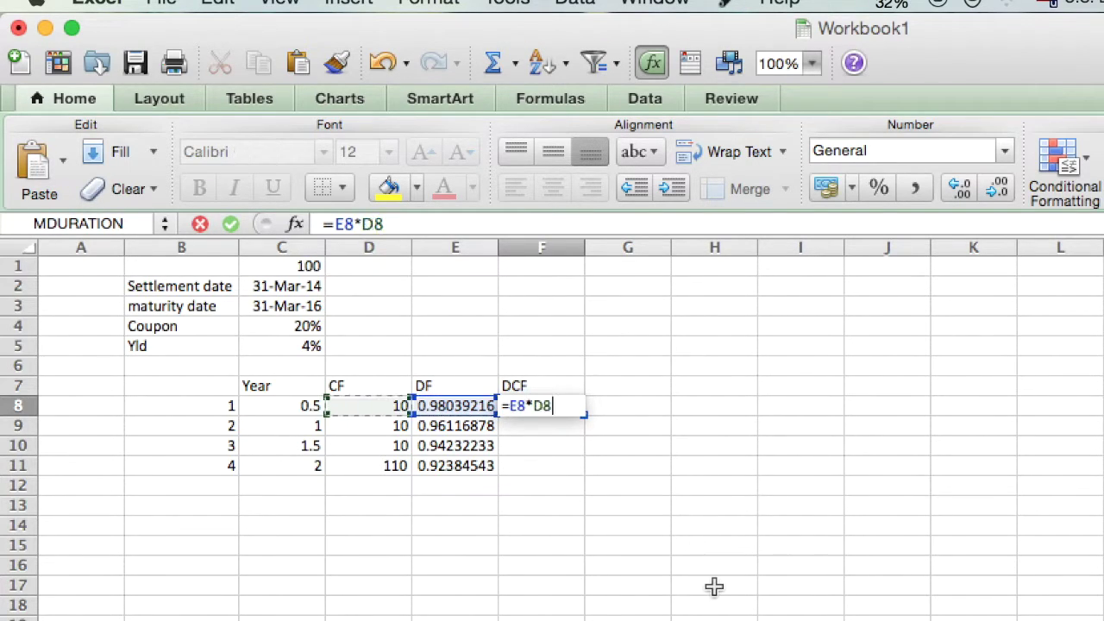
pyautogui.press('Return')
# Copy the DCF formula down F9:F11, giving 9.80392157 through 101.622997.
pyautogui.press('Up')
pyautogui.press('Right')
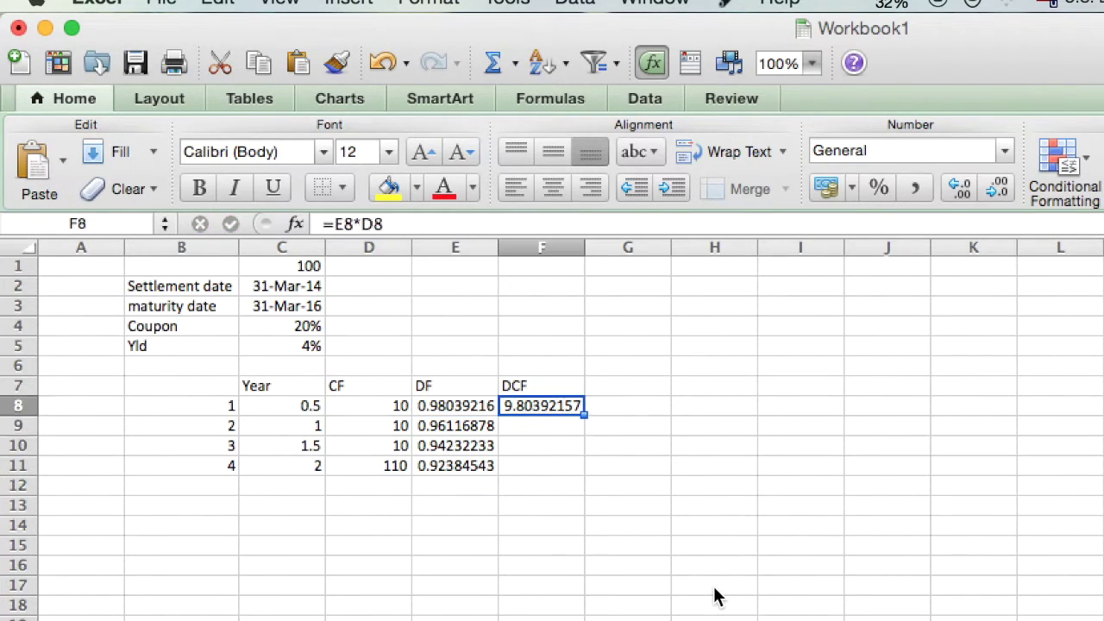
pyautogui.press('Left')
pyautogui.hotkey('shift', 'Down')
pyautogui.hotkey('shift', 'Down')
pyautogui.hotkey('shift', 'Down')
pyautogui.press('Right')
pyautogui.hotkey('shift', 'Down')
pyautogui.hotkey('shift', 'Down')
pyautogui.hotkey('shift', 'Down')
pyautogui.press('super+c')
pyautogui.press('super+v')
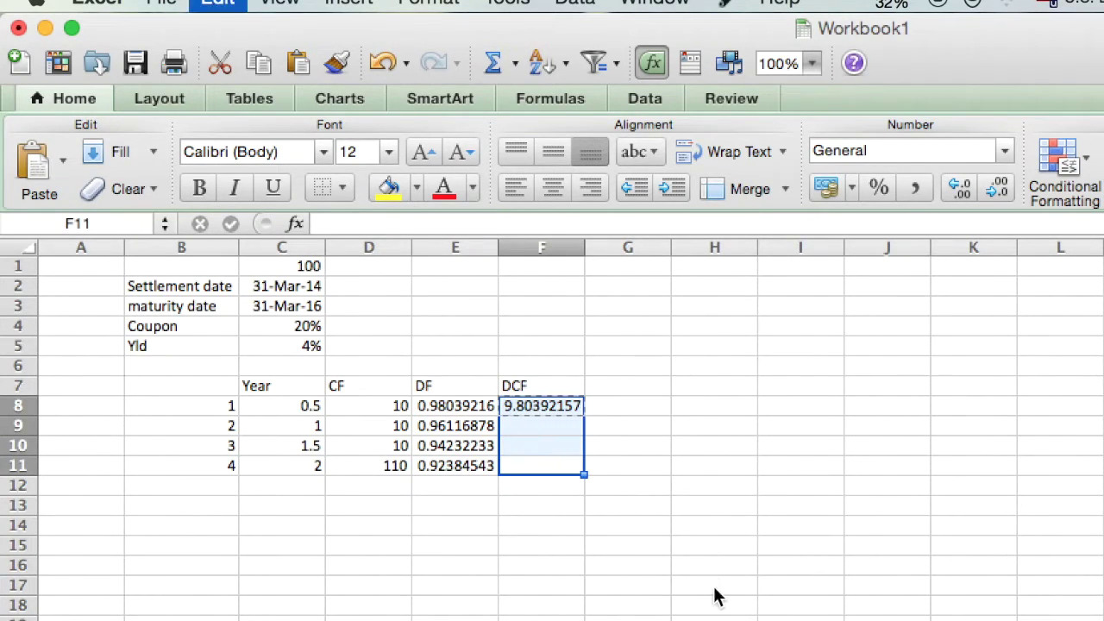
pyautogui.press('Right')
pyautogui.press('Up')
pyautogui.press('Up')
pyautogui.press('Up')
pyautogui.press('Up')
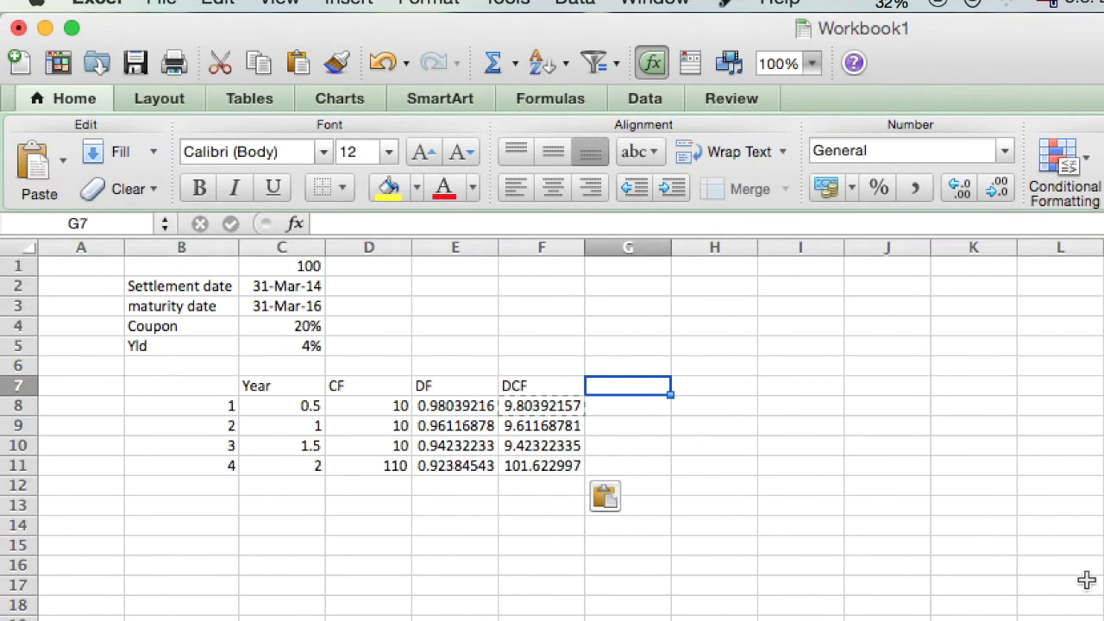
pyautogui.press('Escape')
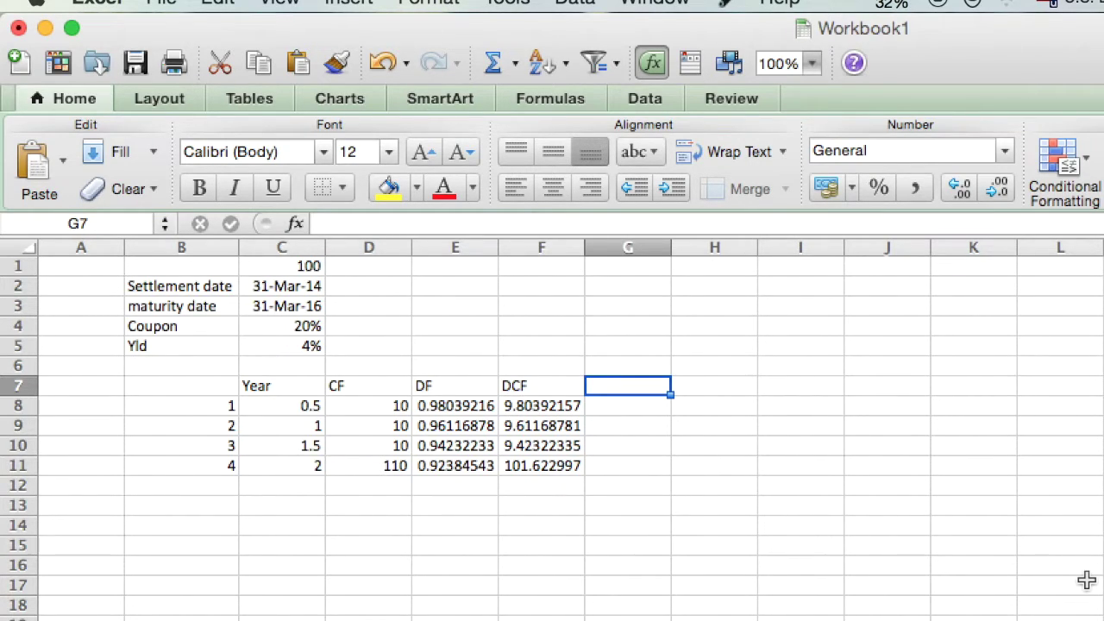
# Add a WDCF heading in G7 and the formula =F8*C8 in G8.
pyautogui.write('WD')
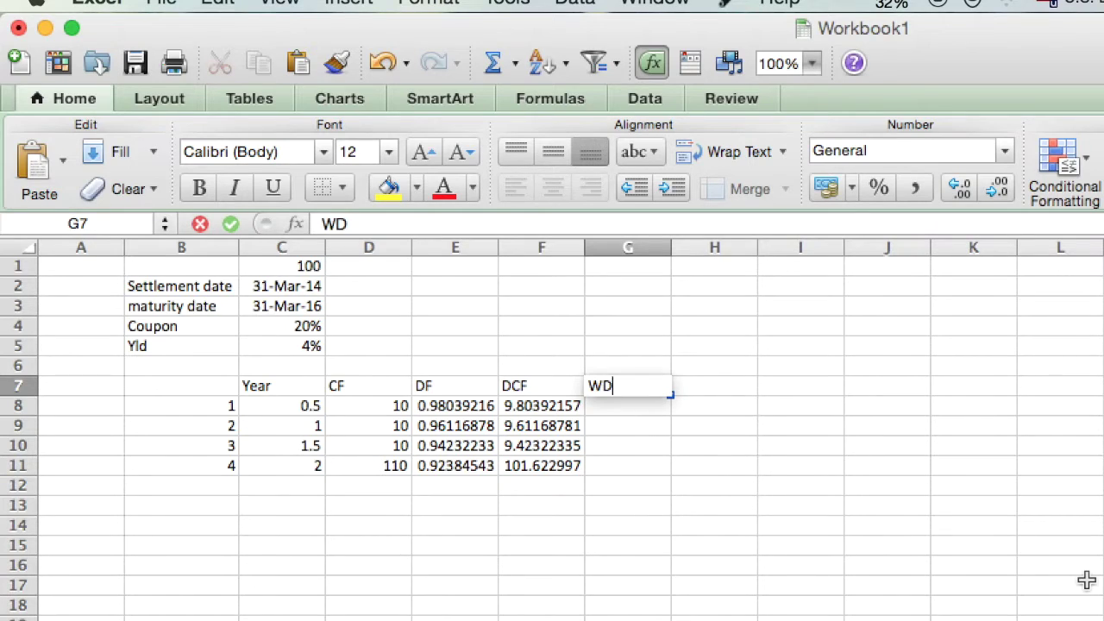
pyautogui.write('CF')
pyautogui.press('Return')
pyautogui.press('Down')
pyautogui.press('Up')
pyautogui.write('=')
pyautogui.press('Left')
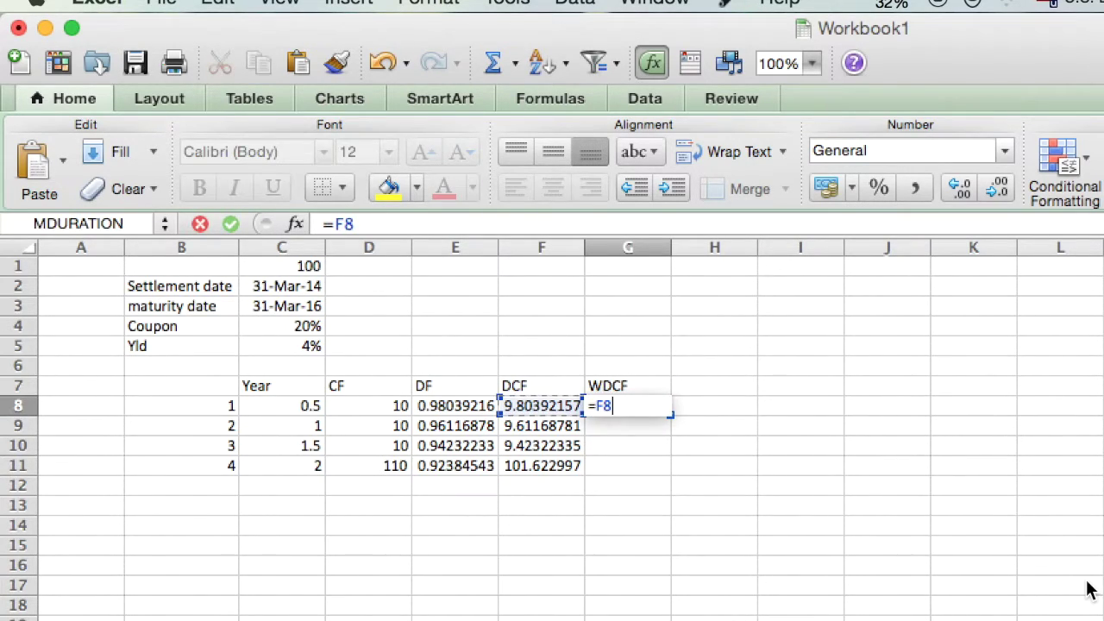
pyautogui.write('*')
pyautogui.press('Left')
pyautogui.press('Left')
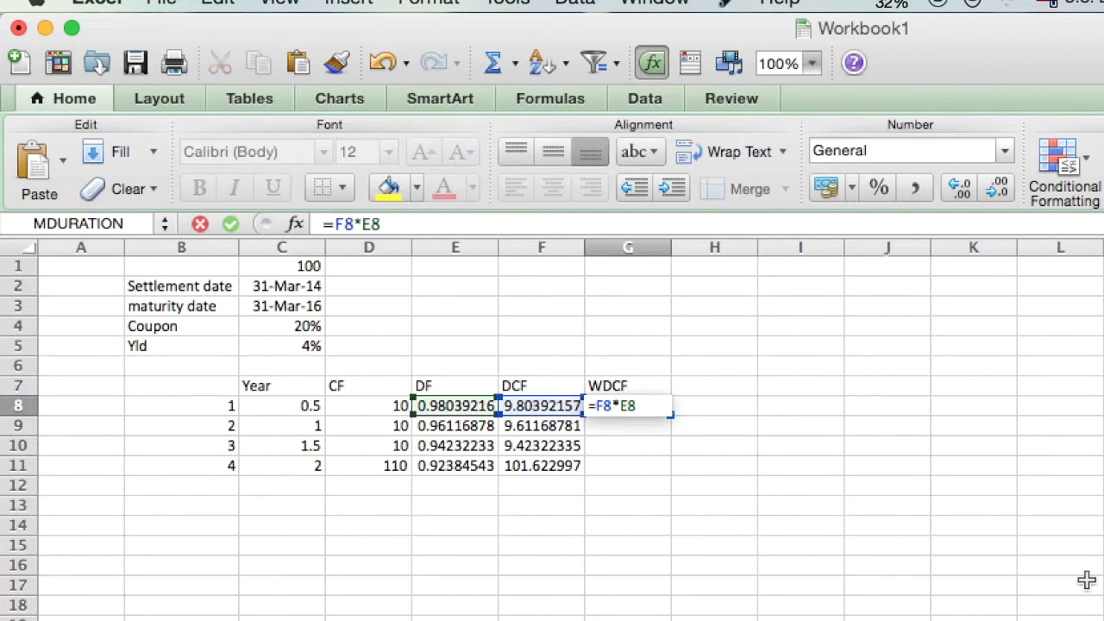
pyautogui.press('Left')
pyautogui.press('Left')
pyautogui.press('Return')
# Copy the WDCF formula down G9:G11 and begin a =sum in G12.
pyautogui.press('Left')
pyautogui.press('Down')
pyautogui.press('Down')
pyautogui.press('Up')
pyautogui.press('Right')
pyautogui.press('Up')
pyautogui.press('Up')
pyautogui.press('super+c')
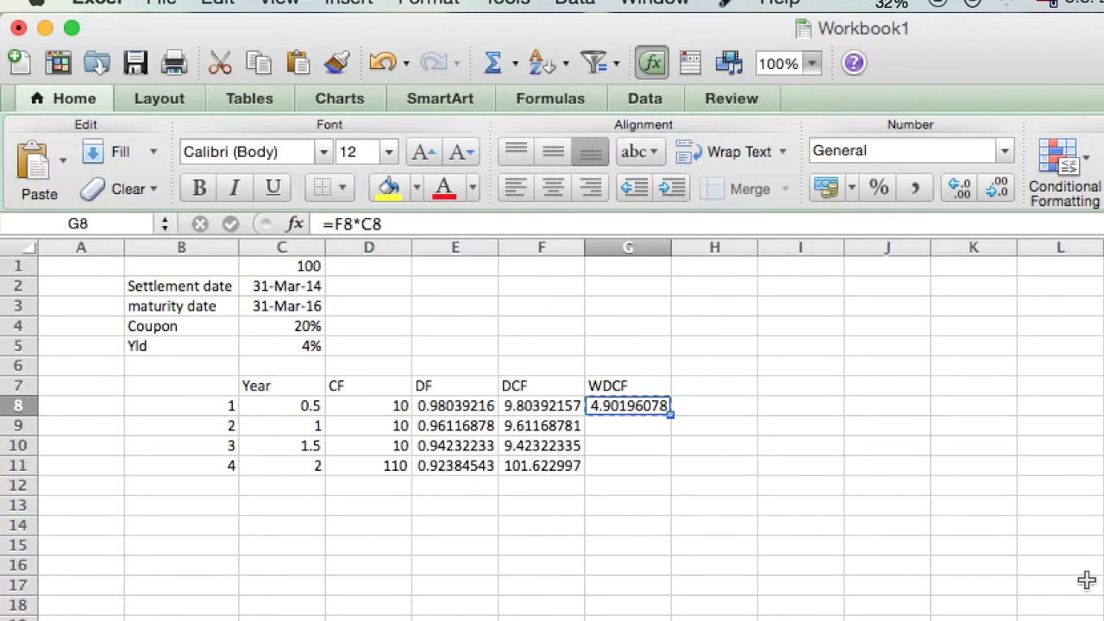
pyautogui.hotkey('shift', 'Down')
pyautogui.hotkey('shift', 'Down')
pyautogui.hotkey('shift', 'Down')
pyautogui.press('super+v')
pyautogui.press('Down')
pyautogui.press('Down')
pyautogui.press('Down')
pyautogui.press('Down')
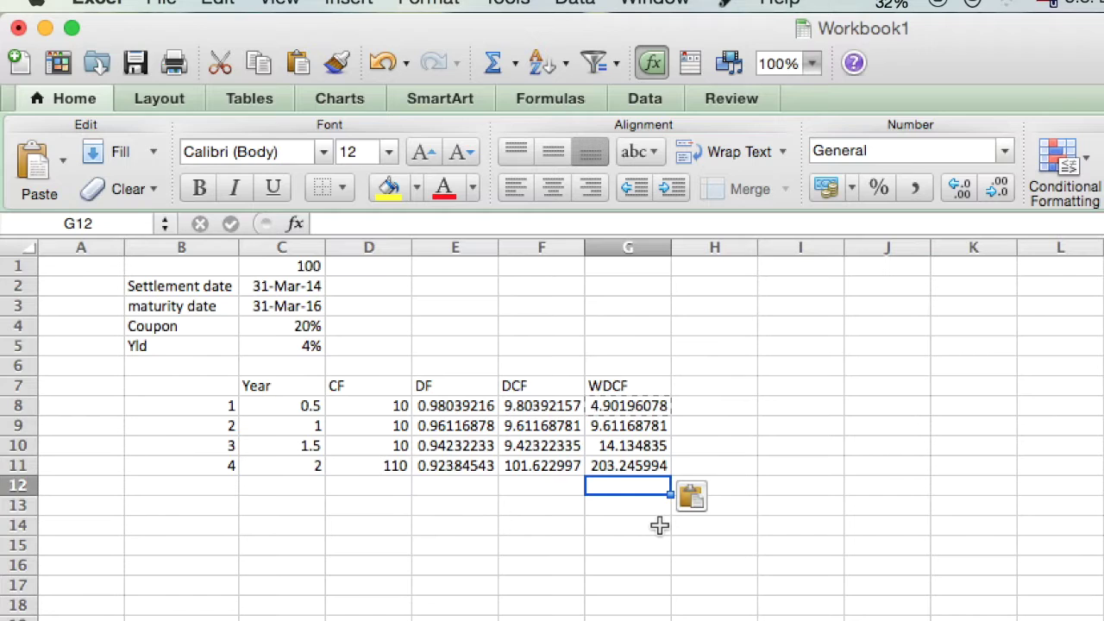
pyautogui.write('=sum')
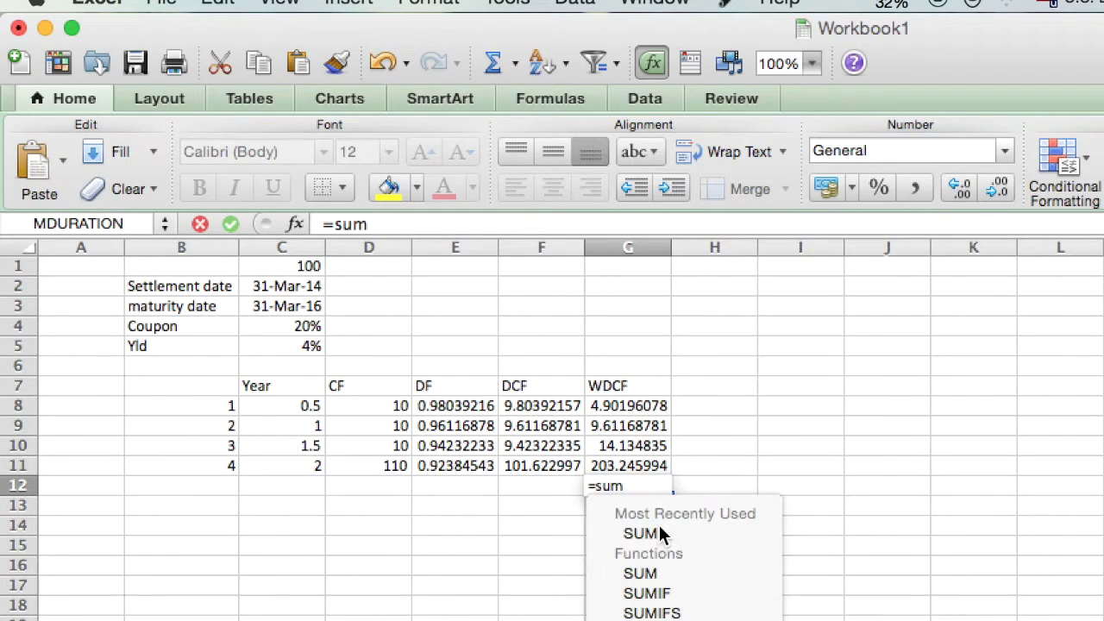
# Sum the WDCF column in G12, copy the total formula to F12, and label H12 'Sum'.
pyautogui.doubleClick(659, 528)
pyautogui.press('Up')
pyautogui.hotkey('shift', 'Up')
pyautogui.hotkey('shift', 'Up')
pyautogui.hotkey('shift', 'Up')
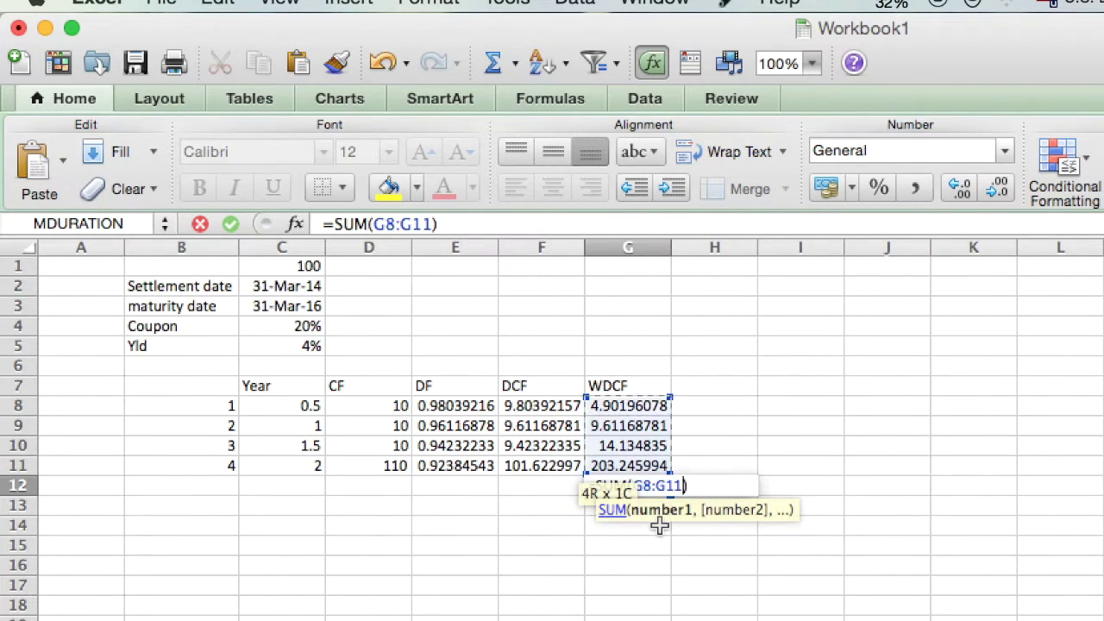
pyautogui.press('Return')
pyautogui.press('Up')
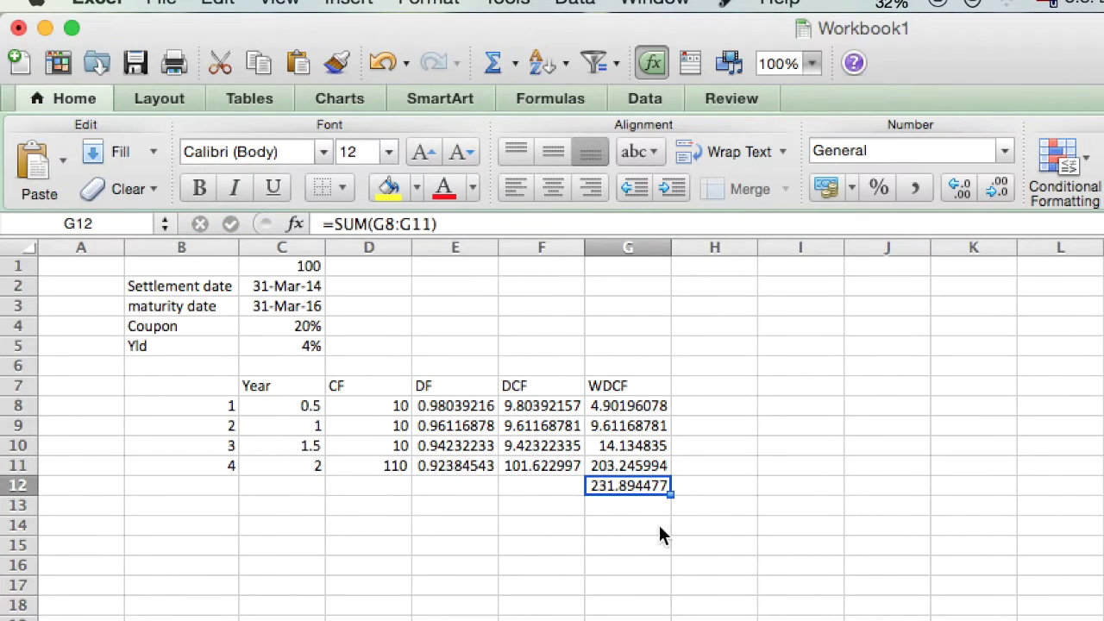
pyautogui.press('super+c')
pyautogui.press('Left')
pyautogui.press('super+v')
pyautogui.press('Right')
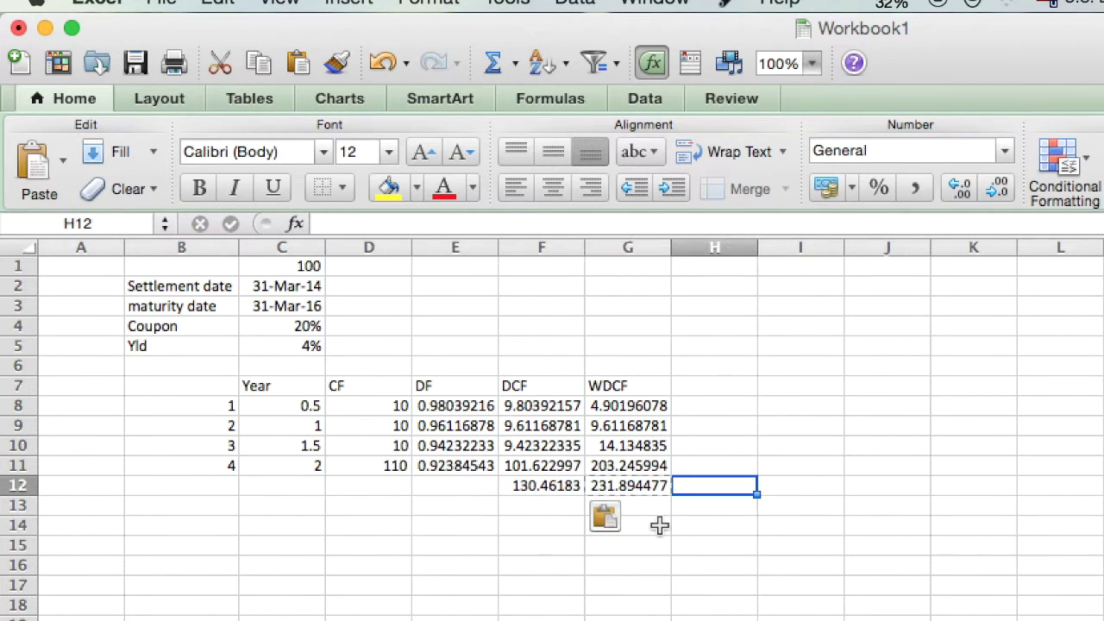
pyautogui.write('Sum')
pyautogui.press('Return')
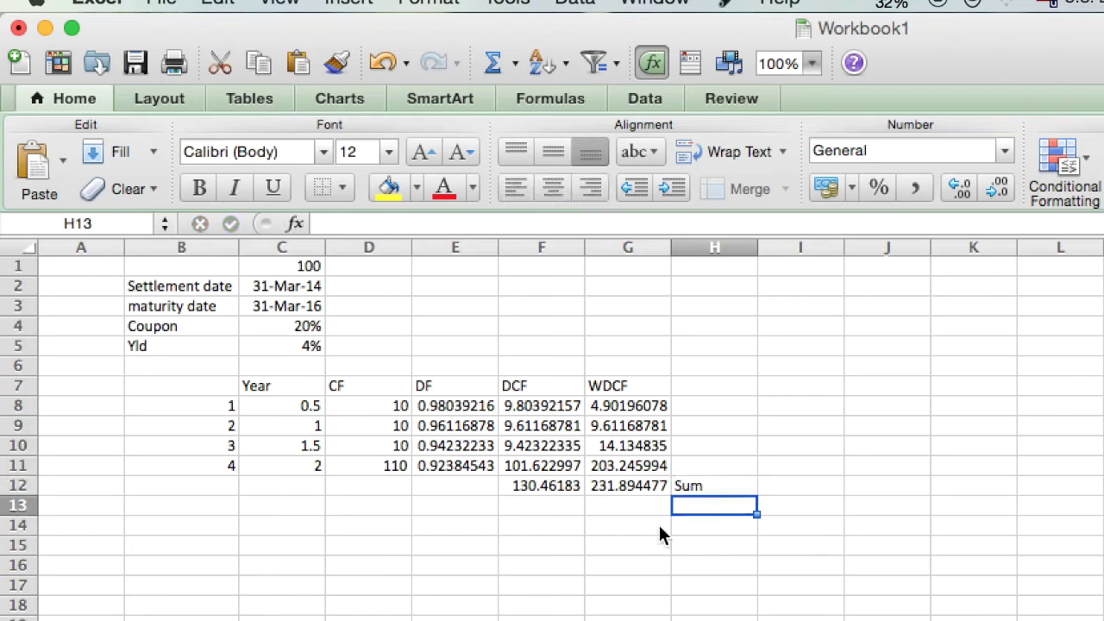
# Fill the sums row F12:H12 yellow and label H13 'Duration'.
pyautogui.press('Up')
pyautogui.hotkey('shift', 'Left')
pyautogui.hotkey('shift', 'Left')
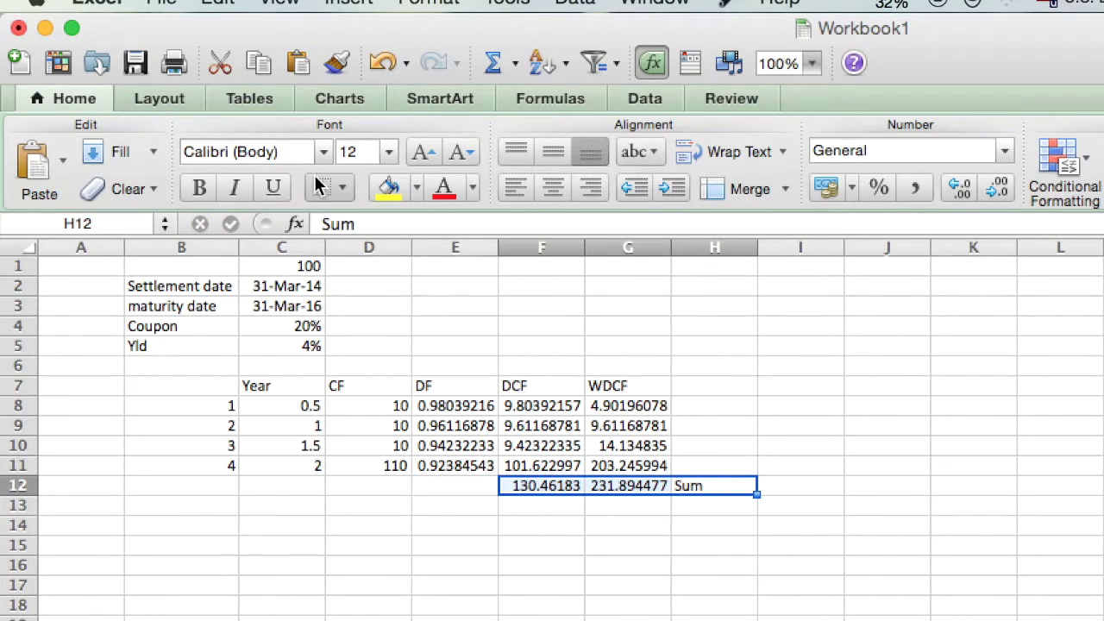
pyautogui.click(388, 188)
pyautogui.press('Down')
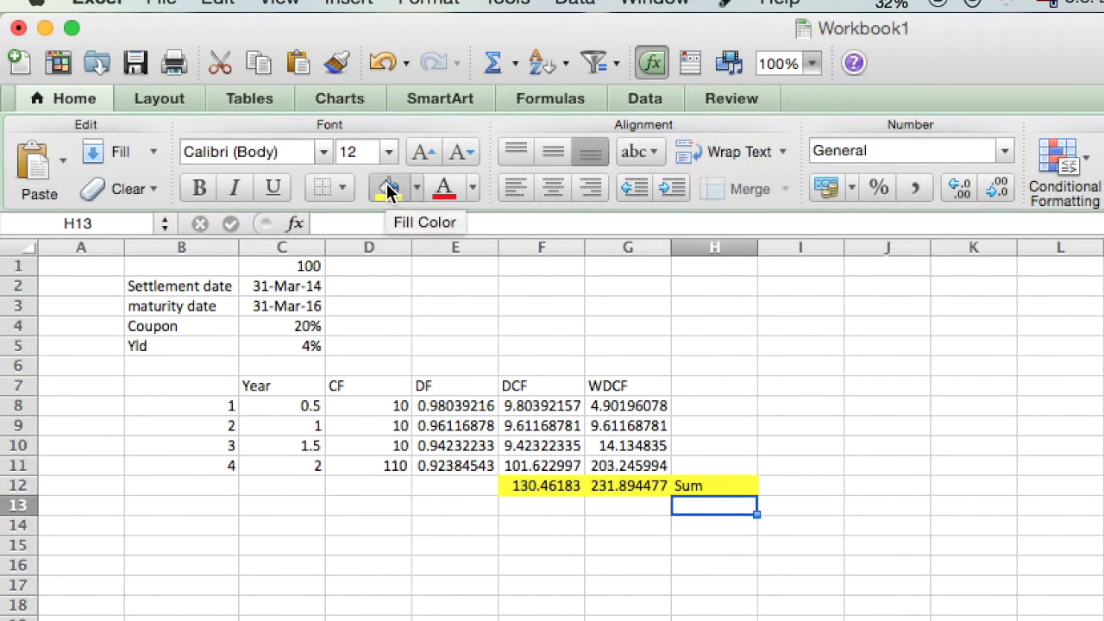
pyautogui.write('Duration')
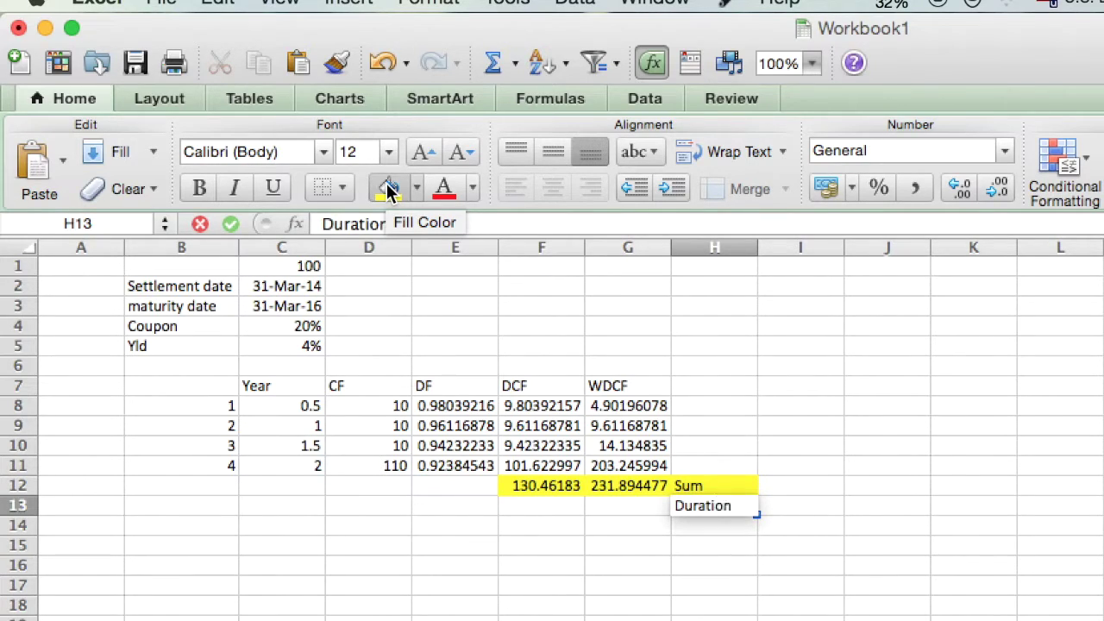
pyautogui.press('Return')
# Enter =G12/F12 in G13, giving a duration of 1.77748908.
pyautogui.press('Up')
pyautogui.press('Left')
pyautogui.write('=')
pyautogui.press('Up')
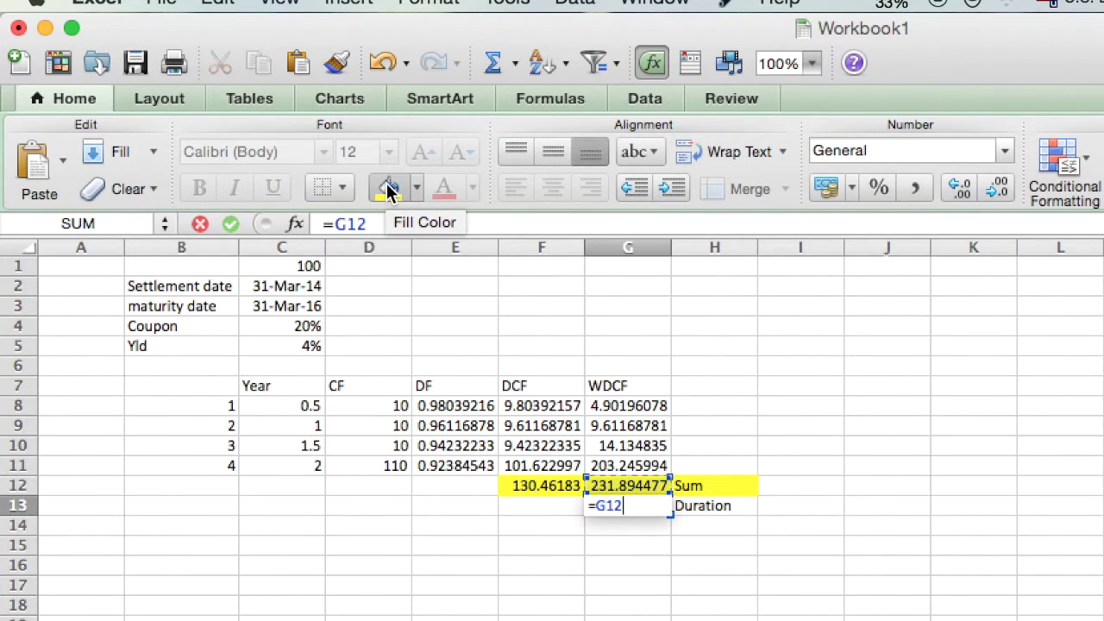
pyautogui.write('/')
pyautogui.press('Up')
pyautogui.press('Left')
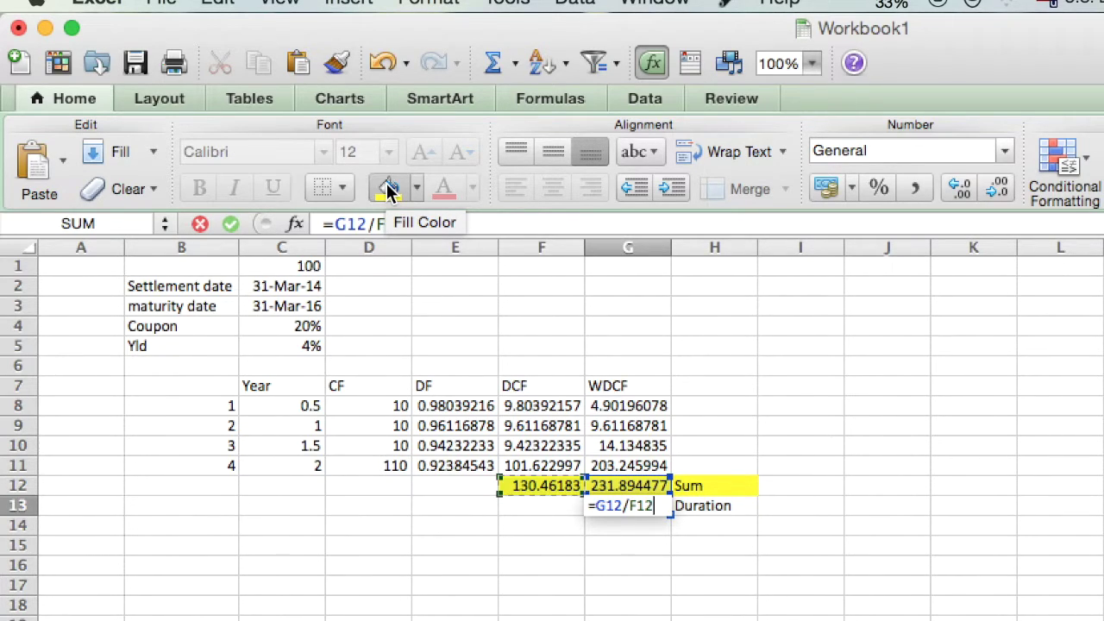
pyautogui.press('Return')
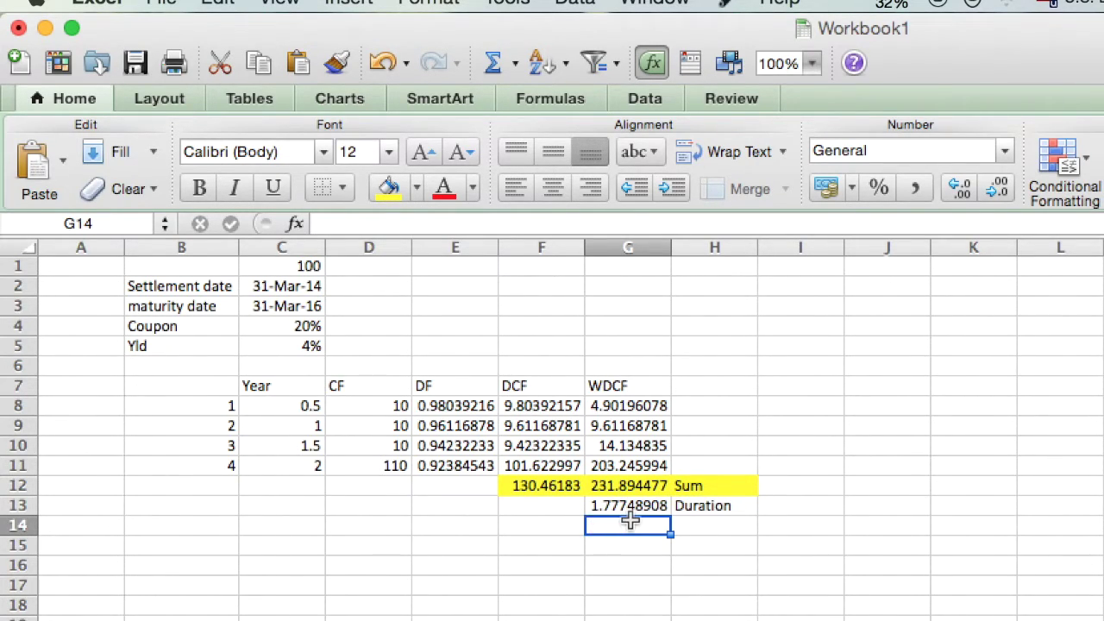
# Type 'years' in I13 and the label 'Mduration' in H14.
pyautogui.click(812, 508)
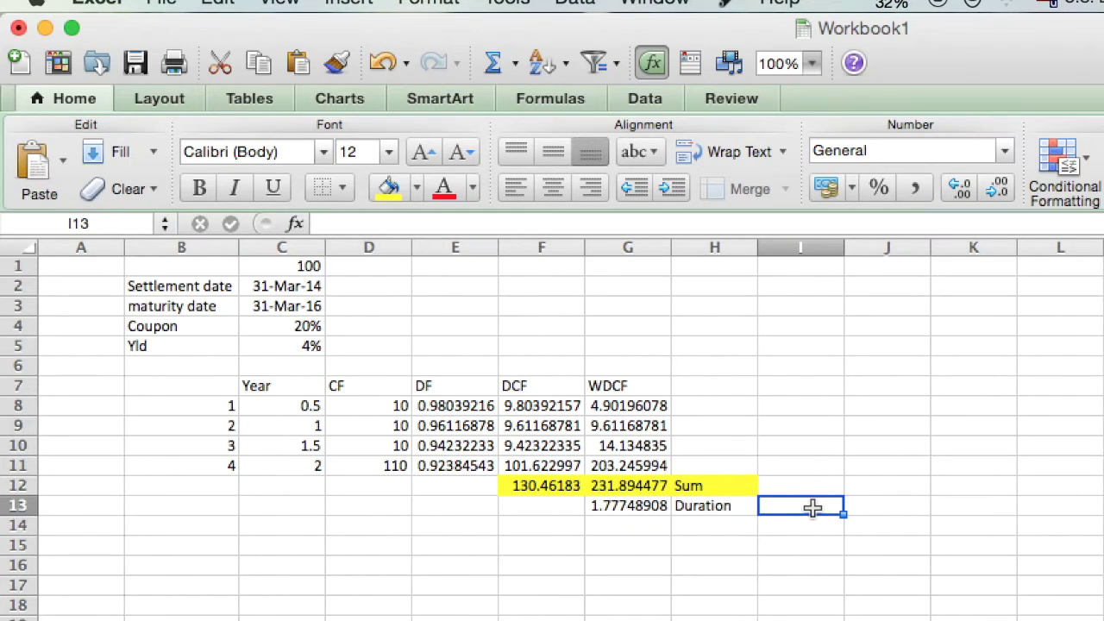
pyautogui.write('year')
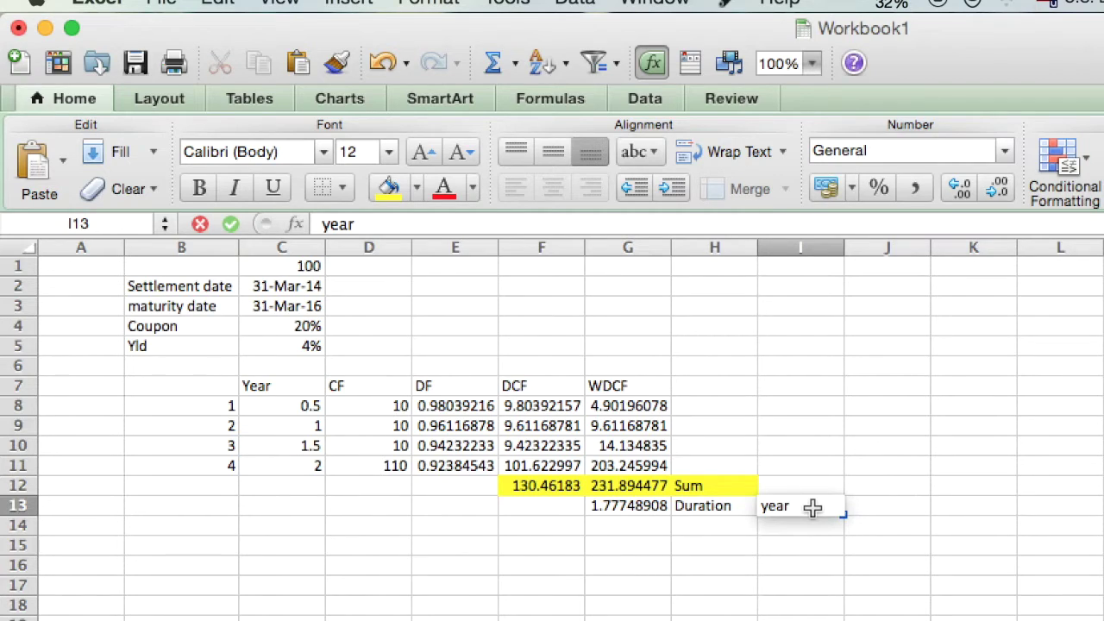
pyautogui.write('s')
pyautogui.press('Return')
pyautogui.write('M')
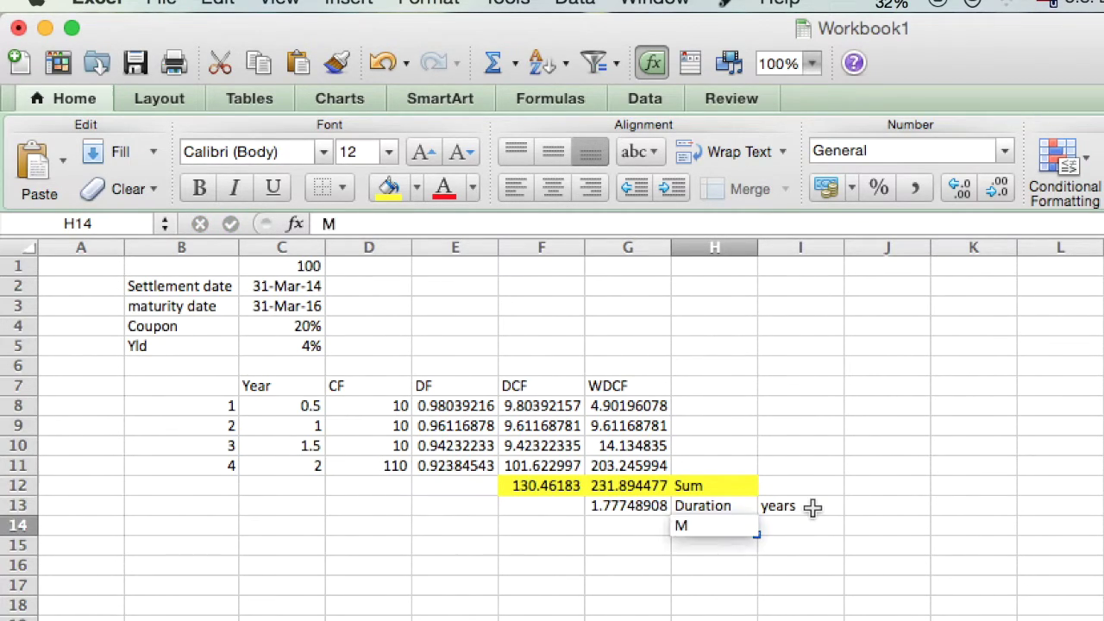
pyautogui.write('duration')
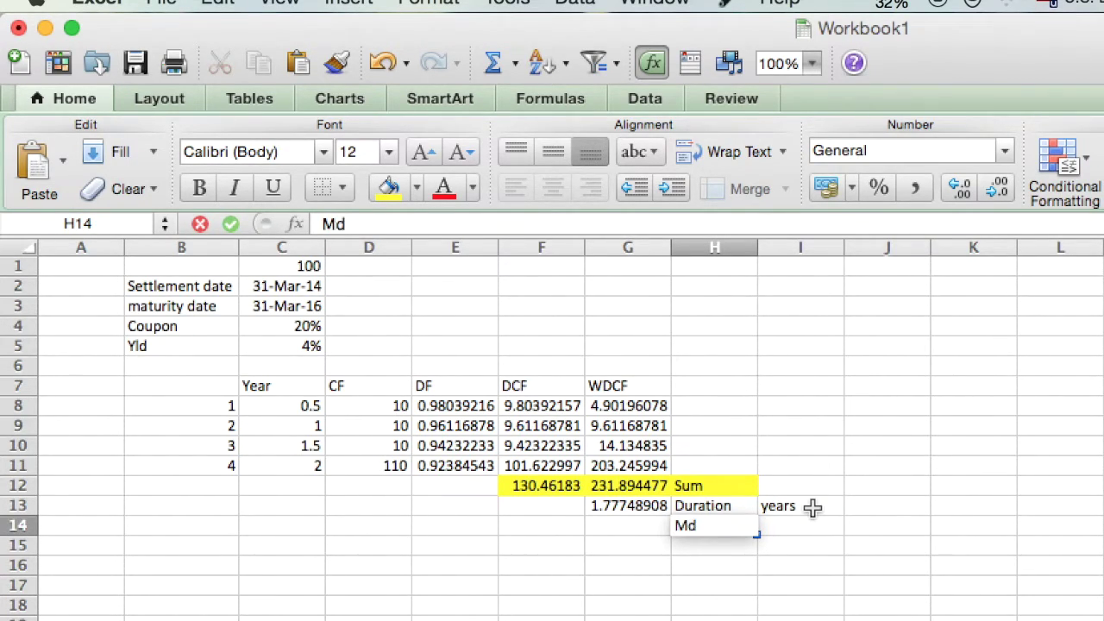
pyautogui.press('Return')
# Enter =G13/(1+C5/2) in G14 for modified duration 1.74263635.
pyautogui.press('Up')
pyautogui.press('Left')
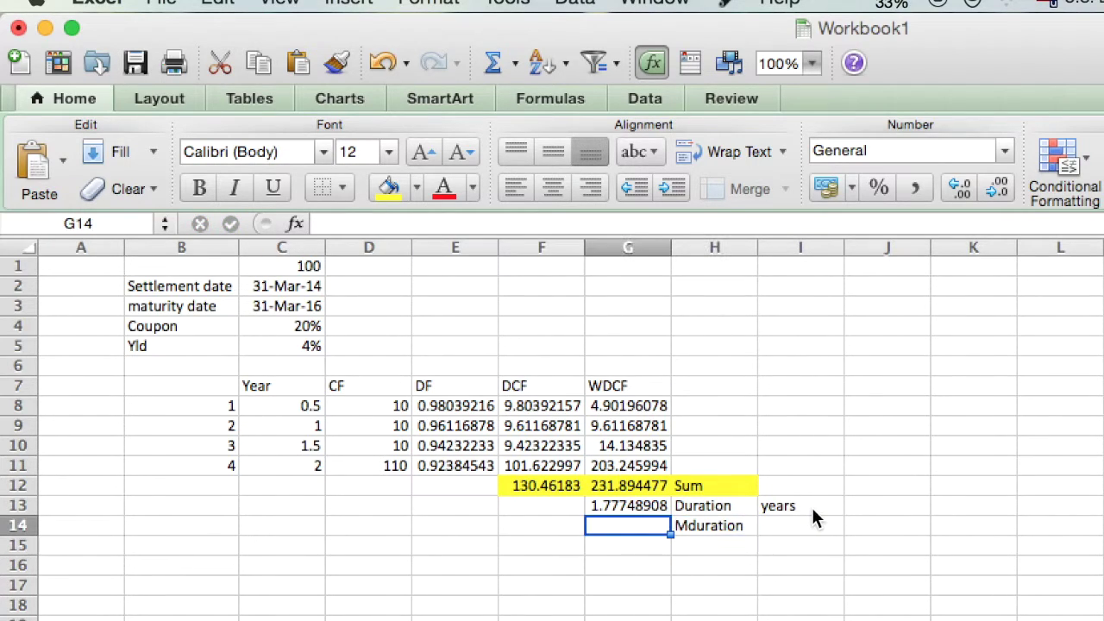
pyautogui.write('=')
pyautogui.press('Up')
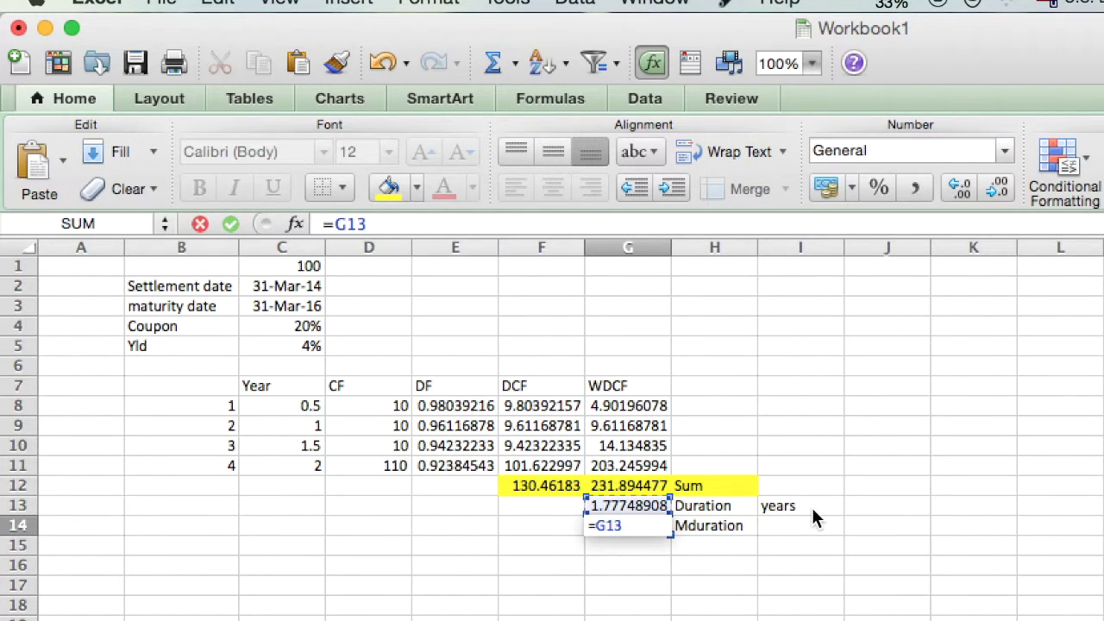
pyautogui.write('/(1')
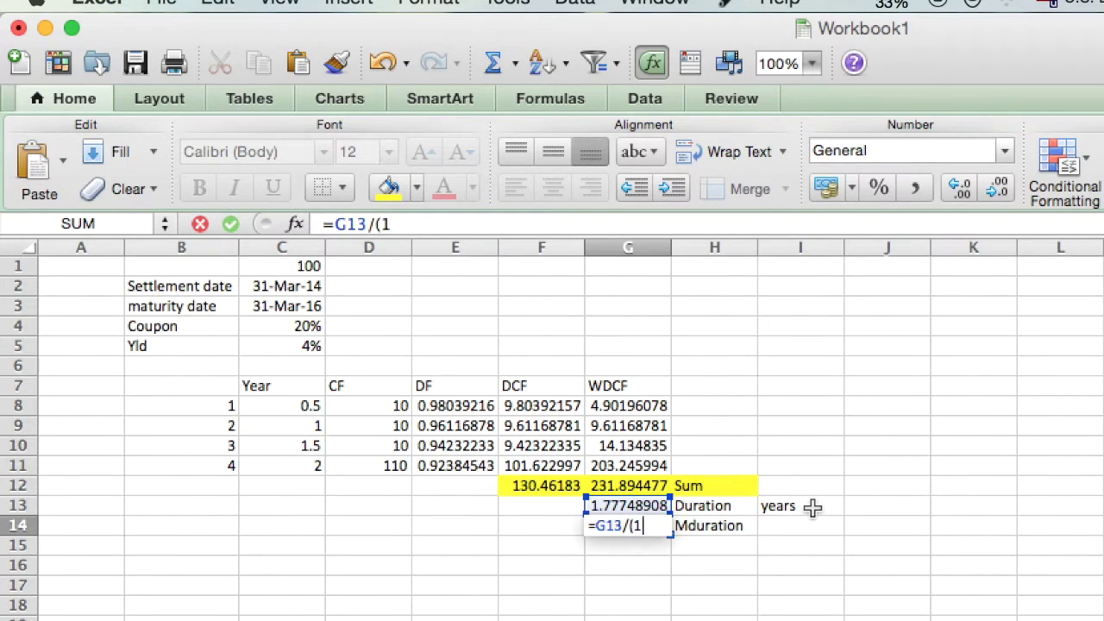
pyautogui.write('+')
pyautogui.click(314, 346)
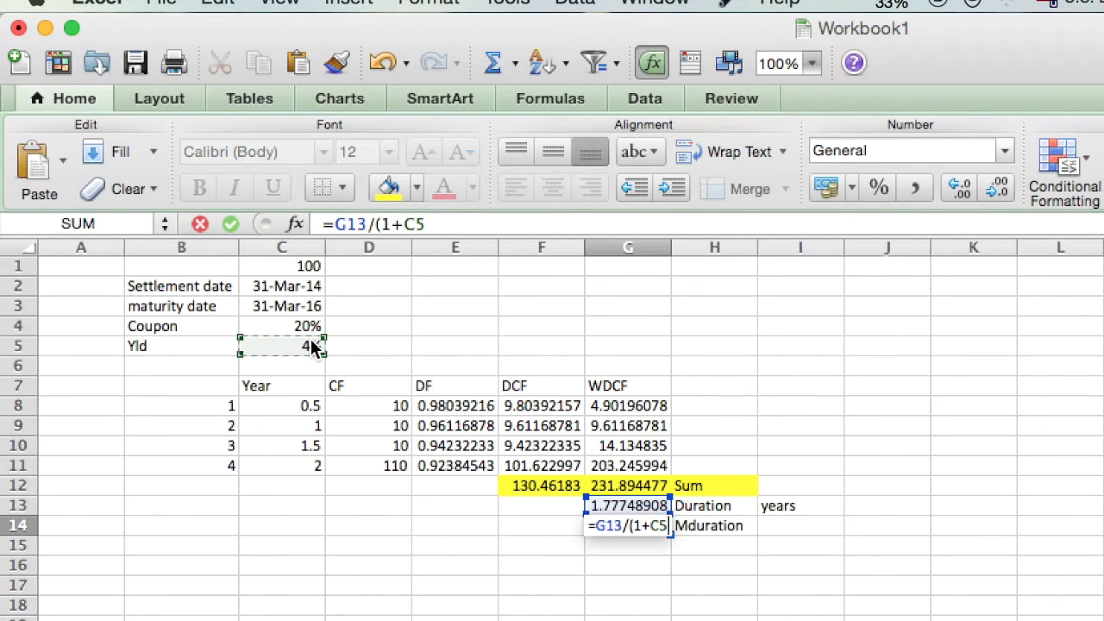
pyautogui.write('/2)')
pyautogui.press('Return')
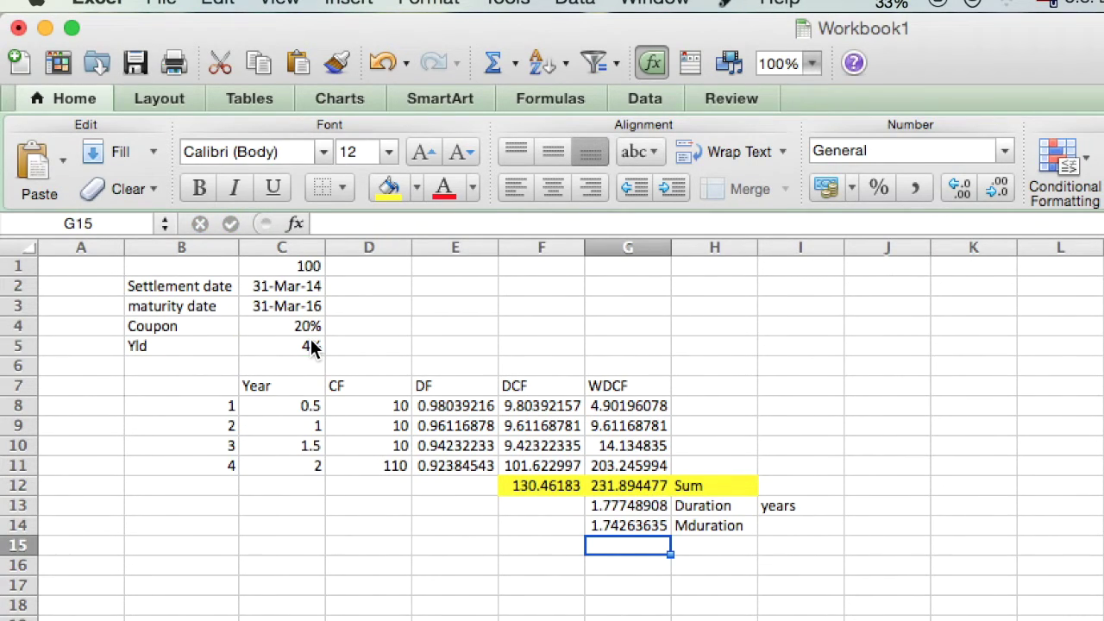
# Put the unit '%' in I14 beside the modified duration.
pyautogui.press('Up')
pyautogui.press('Right')
pyautogui.press('Right')
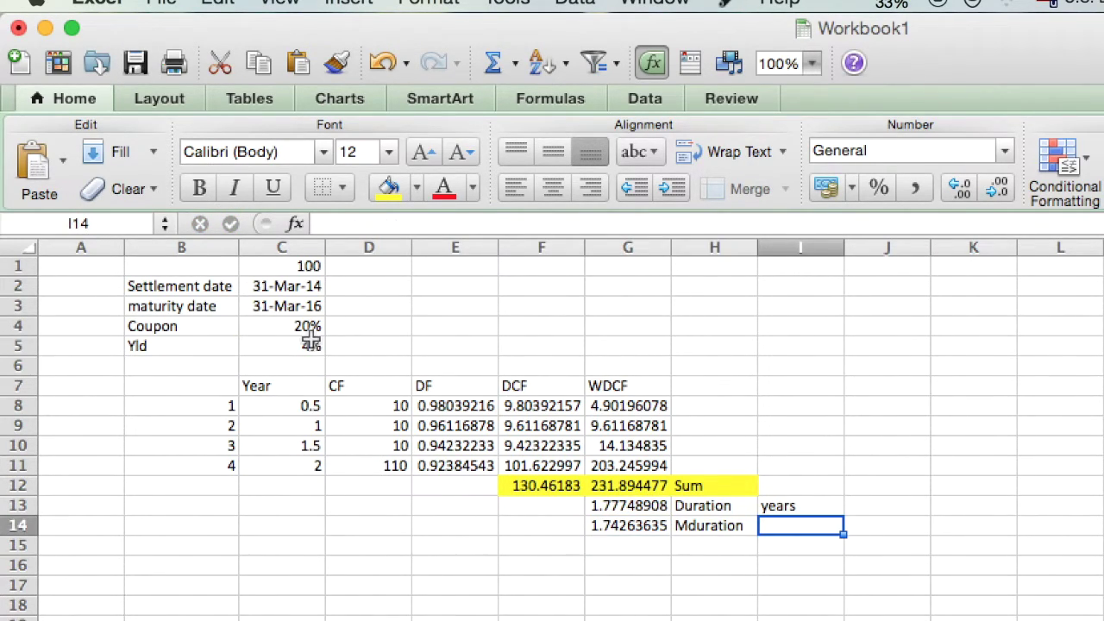
pyautogui.write('%')
pyautogui.press('Return')
pyautogui.press('Up')
pyautogui.press('Up')
pyautogui.press('Left')
pyautogui.press('Left')
pyautogui.press('Right')
pyautogui.press('Right')
pyautogui.press('Right')
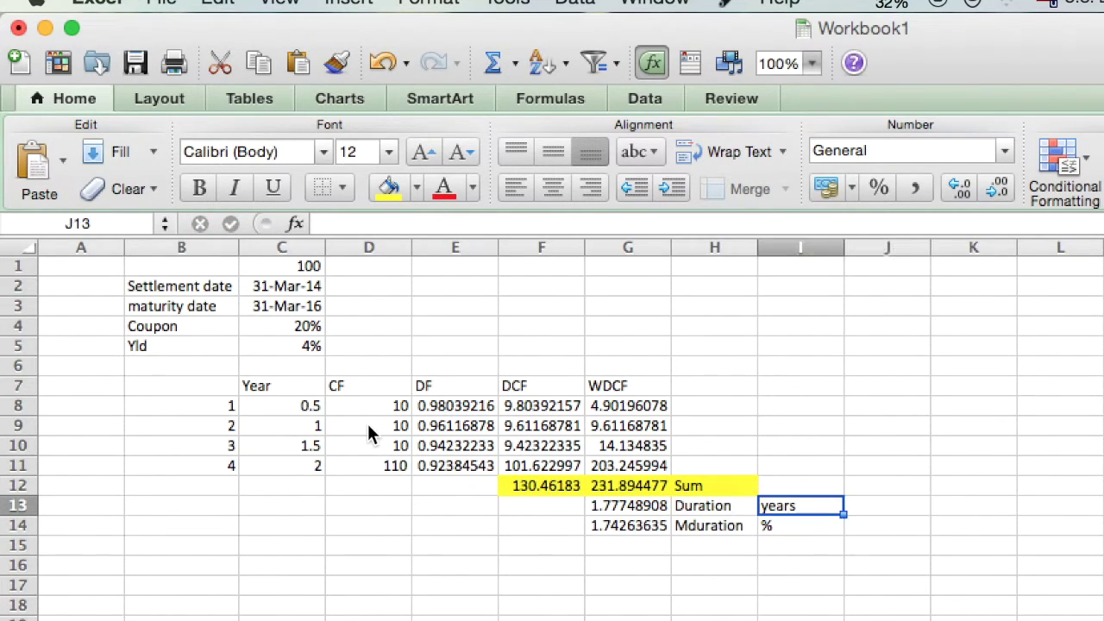
pyautogui.press('Left')
pyautogui.press('Left')
pyautogui.press('Left')
pyautogui.press('Right')
pyautogui.press('Right')
pyautogui.press('Right')
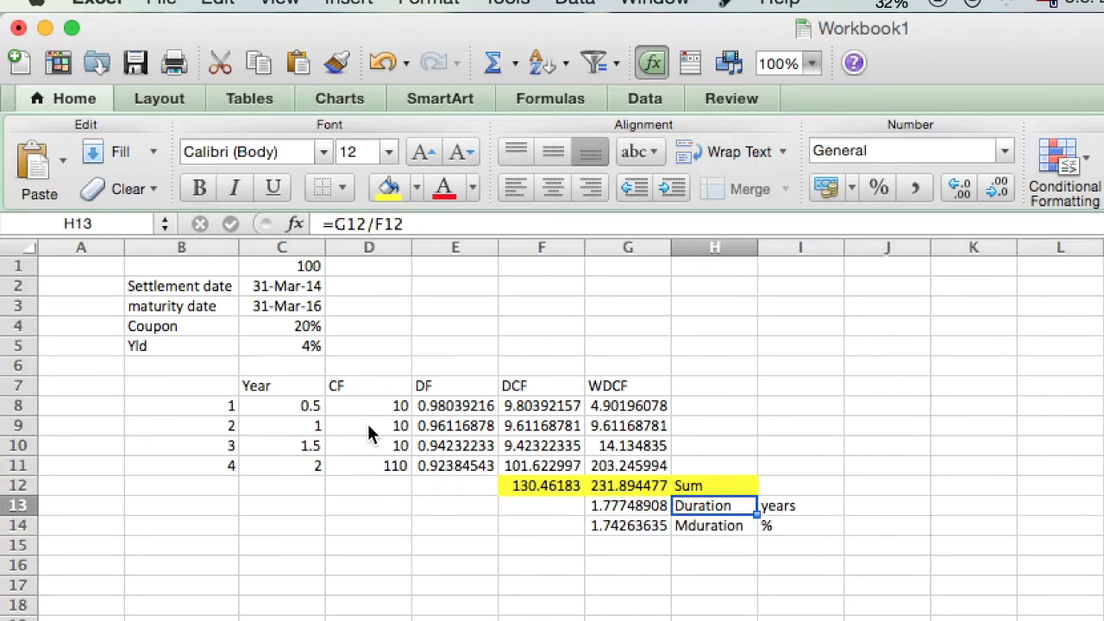
pyautogui.press('Right')
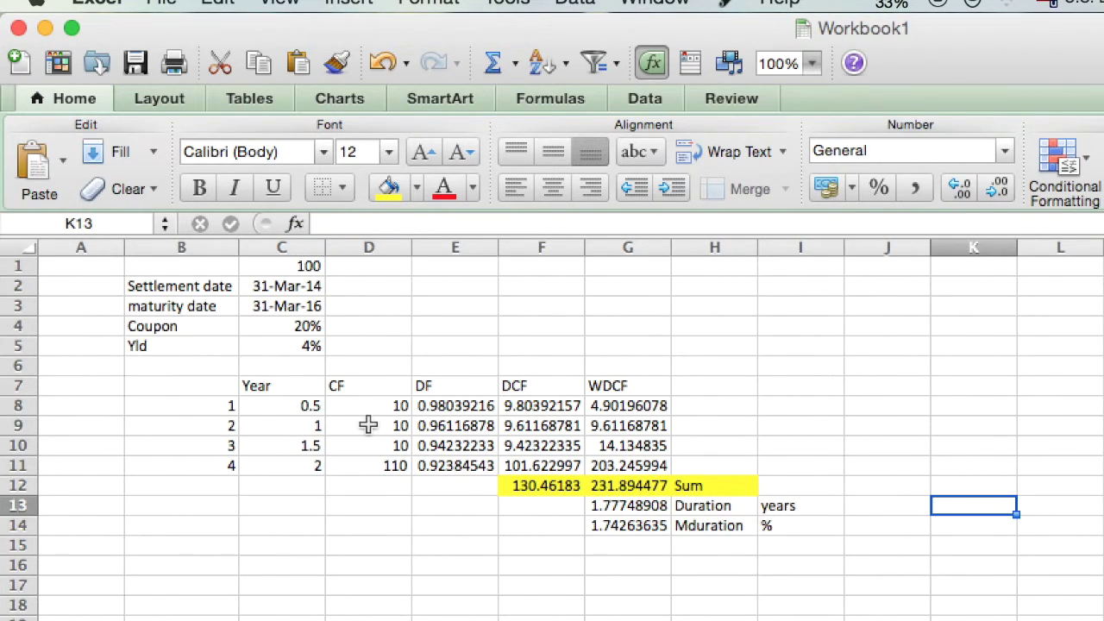
# Start a DURATION formula in K13 with settlement date C2 as the first argument.
pyautogui.write('=dua')
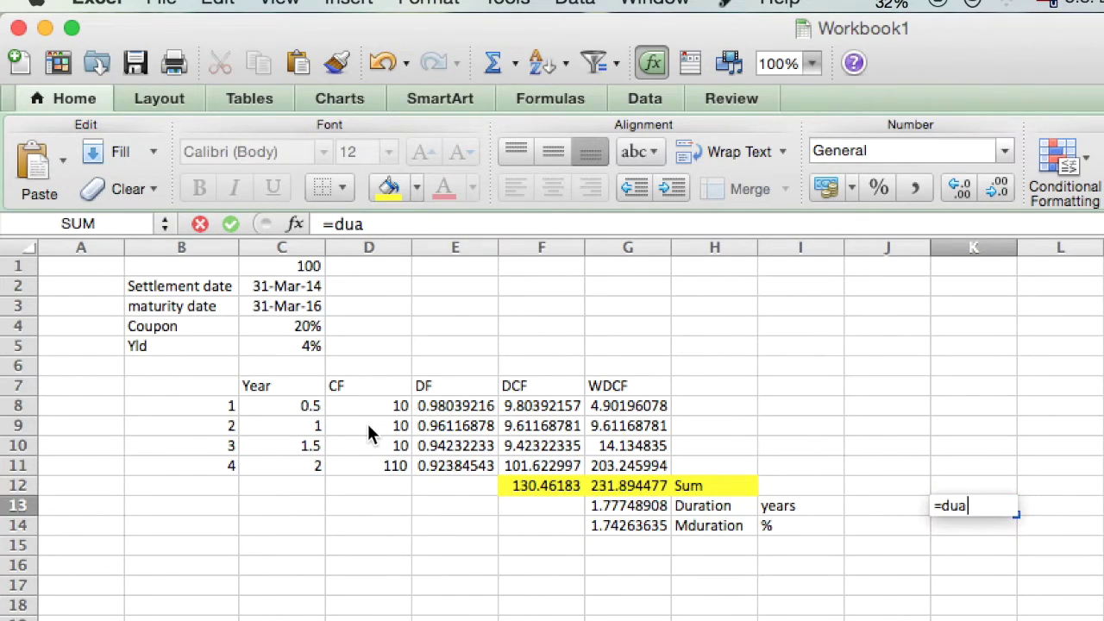
pyautogui.press('BackSpace')
pyautogui.write('ra')
pyautogui.press('Tab')
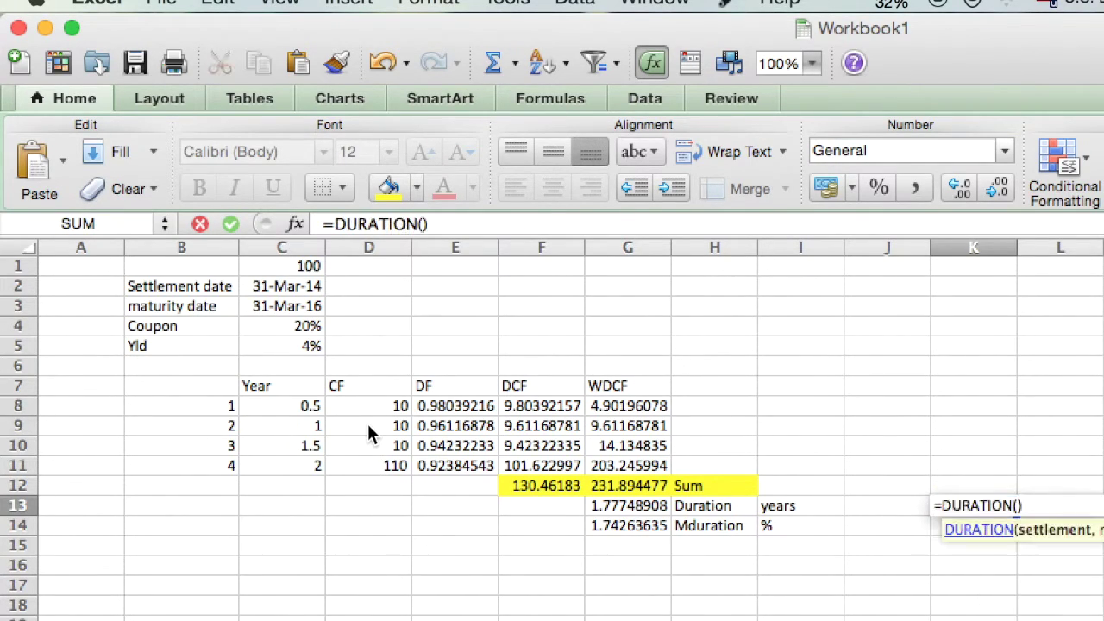
pyautogui.press('Left')
pyautogui.press('Left')
pyautogui.press('Up')
pyautogui.press('Up')
pyautogui.press('Up')
pyautogui.press('Up')
pyautogui.press('Up')
pyautogui.press('Up')
pyautogui.press('Up')
pyautogui.press('Up')
pyautogui.press('Up')
pyautogui.press('Left')
pyautogui.press('Left')
pyautogui.press('Left')
pyautogui.press('Left')
pyautogui.press('Left')
pyautogui.press('Up')
pyautogui.press('Up')
pyautogui.press('Left')
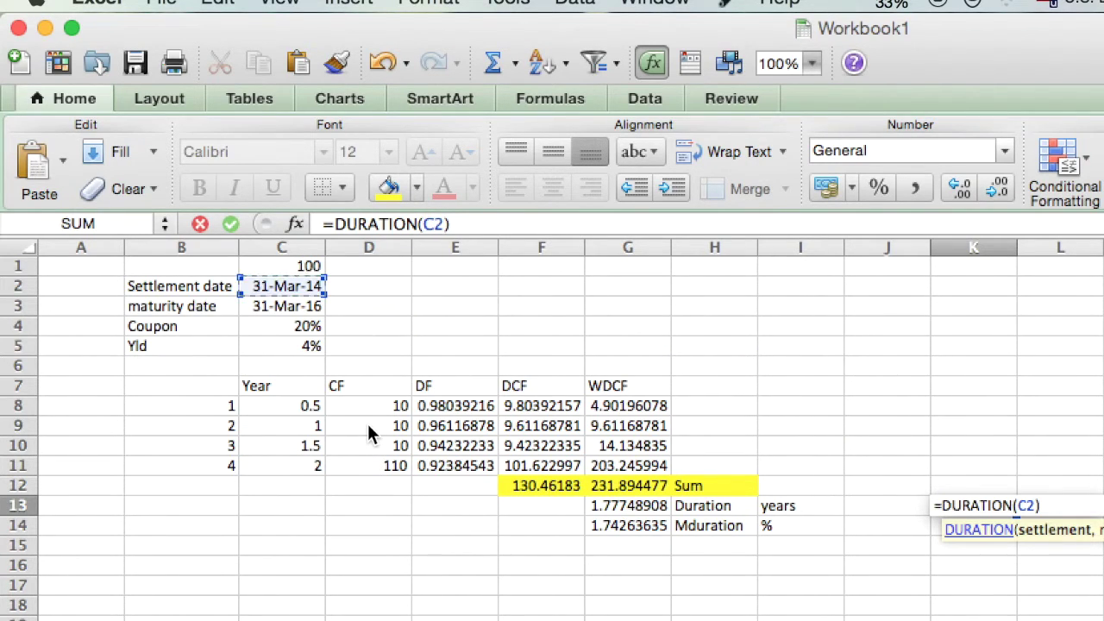
# Complete =DURATION(C2,C3,C4,C5,2) in K13, returning 1.77748908 to match G13.
pyautogui.write(',')
pyautogui.click(256, 311)
pyautogui.write(',')
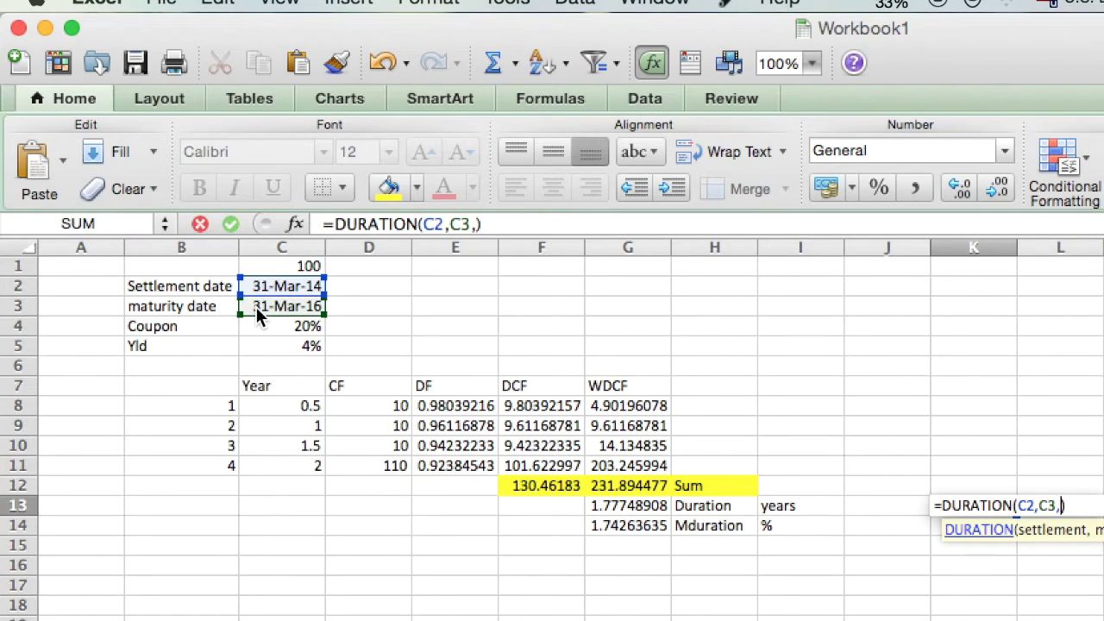
pyautogui.click(260, 331)
pyautogui.write(',')
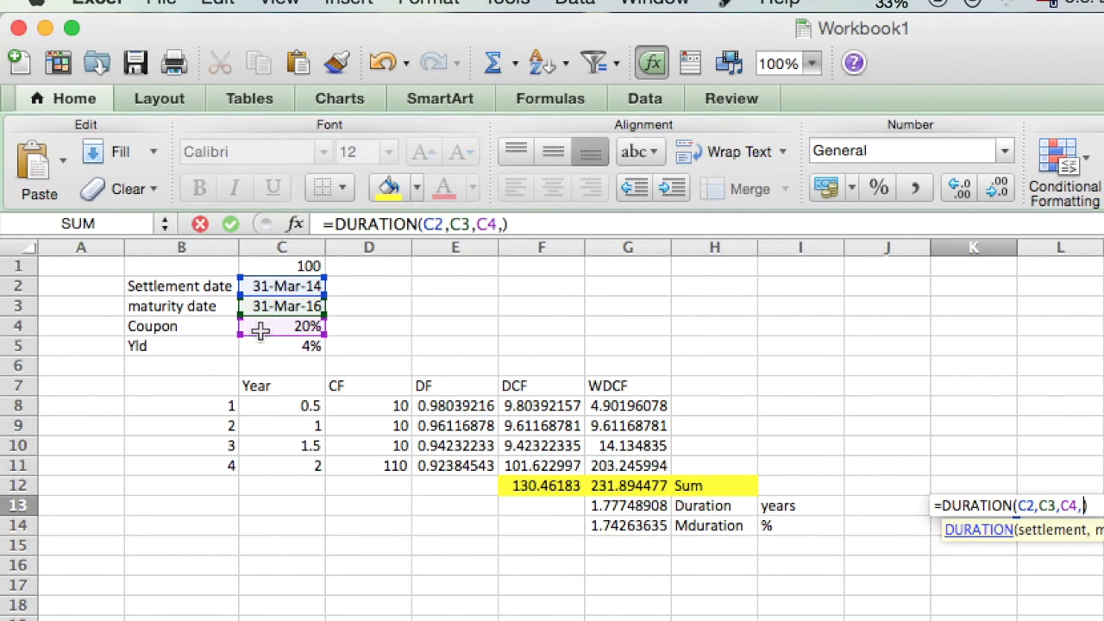
pyautogui.click(264, 346)
pyautogui.write(',2)')
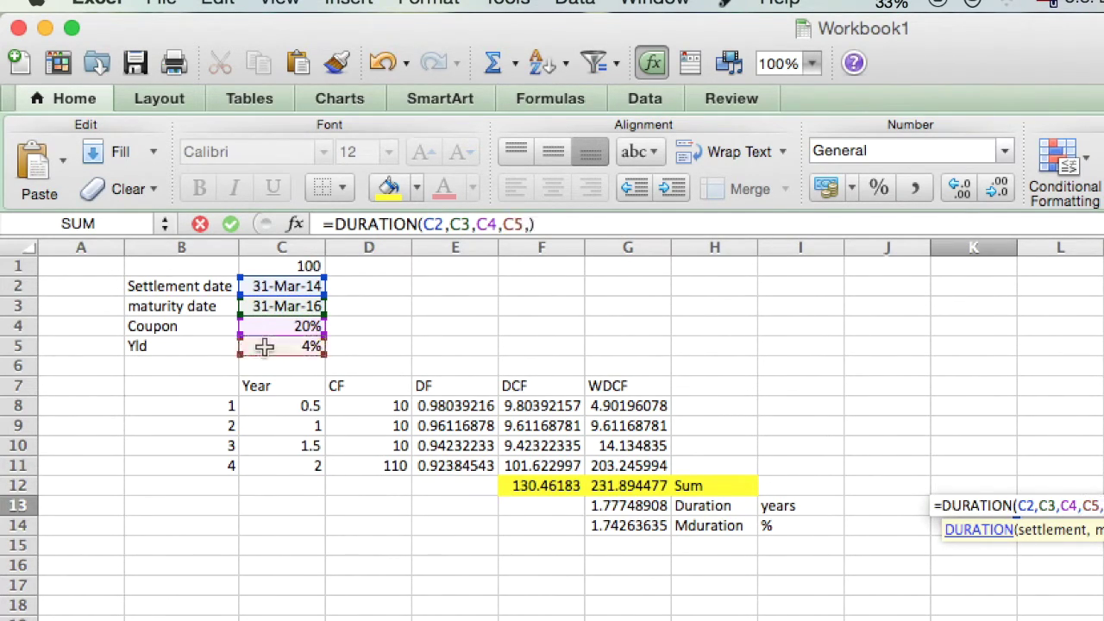
pyautogui.press('Return')
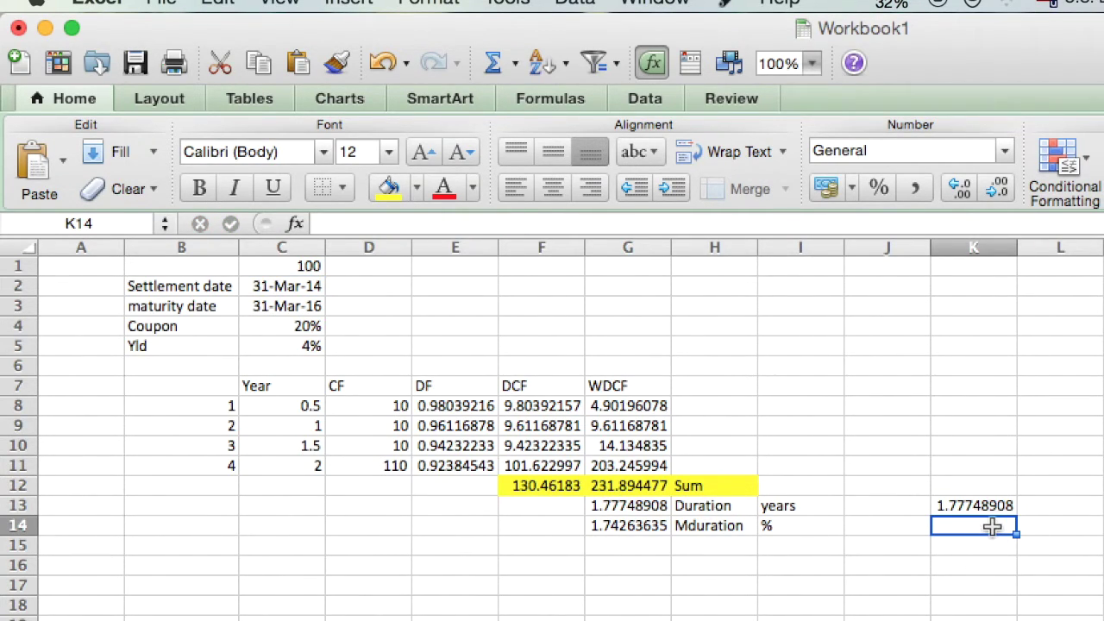
# Begin an MDURATION check in K14, retyping =md after a false start.
pyautogui.write('=md')
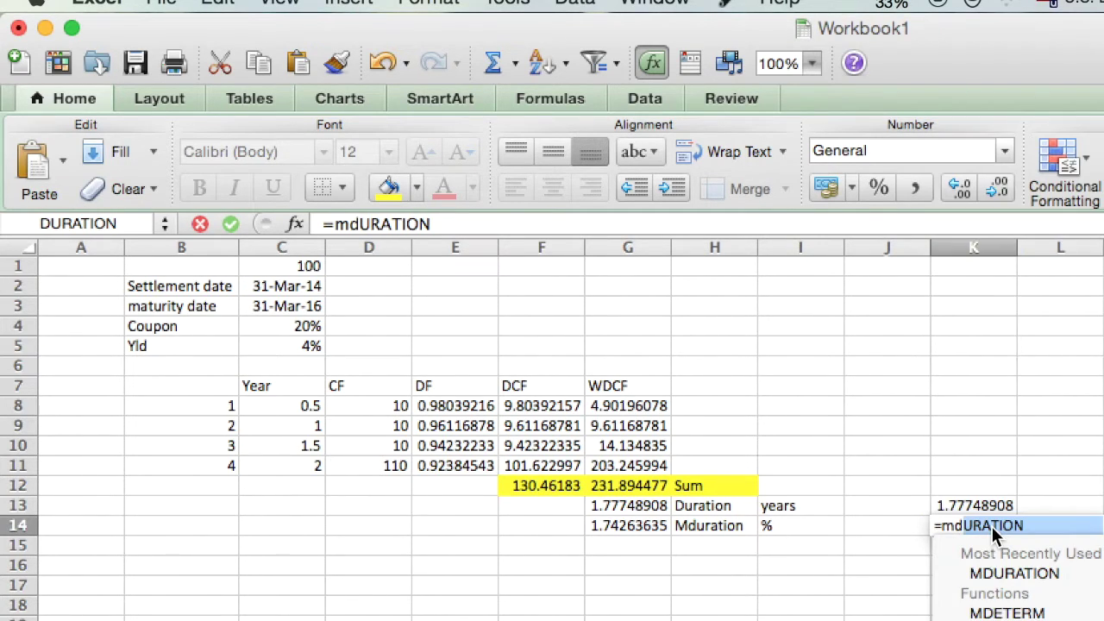
pyautogui.press('Tab')
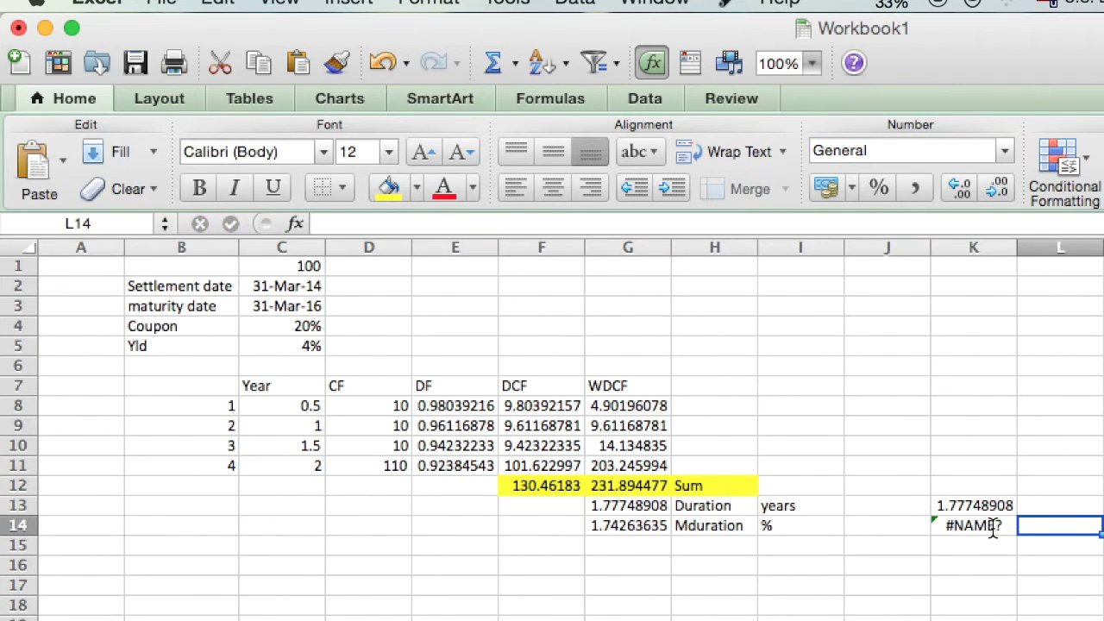
pyautogui.click(993, 529)
pyautogui.write('=md')
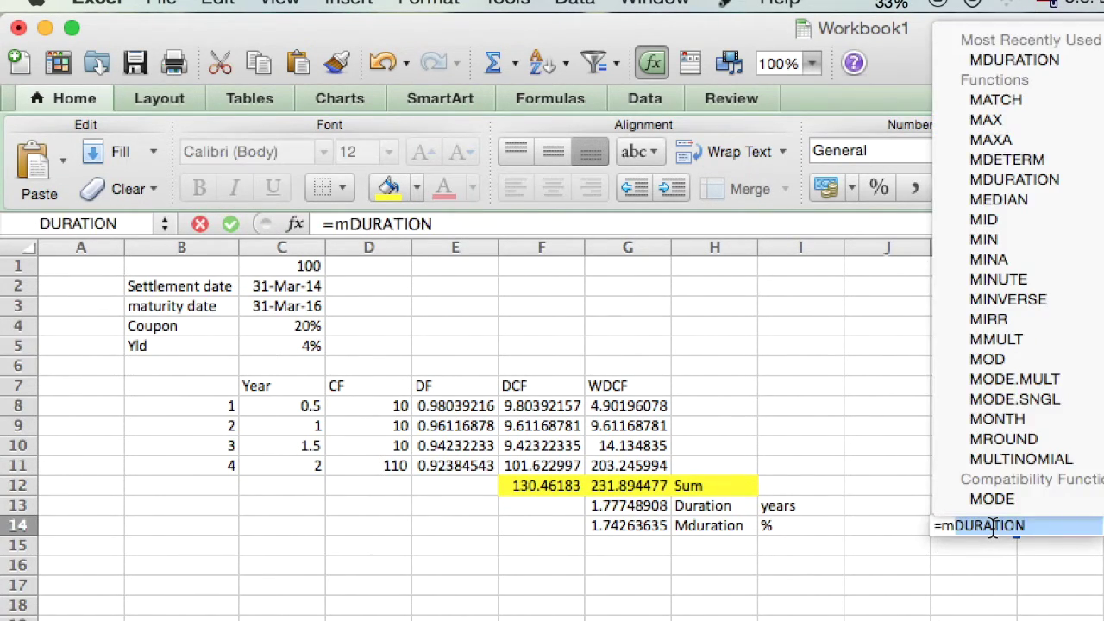